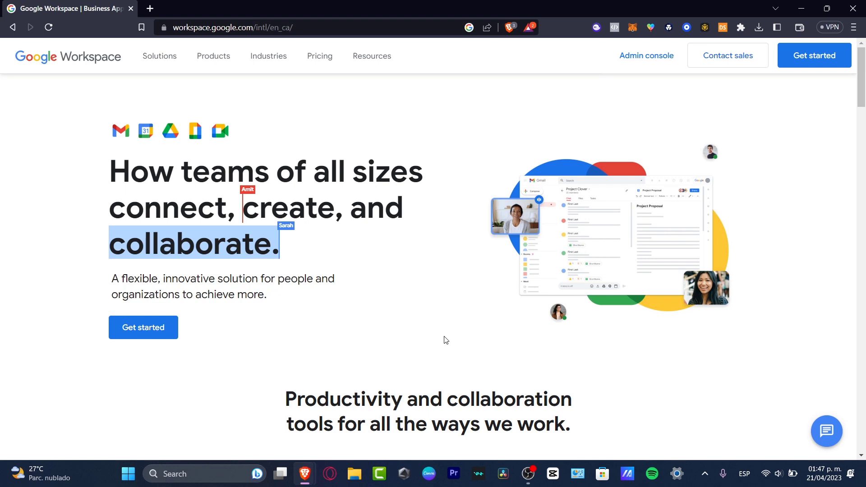
# Start the Google Workspace sign-up and set the region to United States.
pyautogui.click(172, 330)
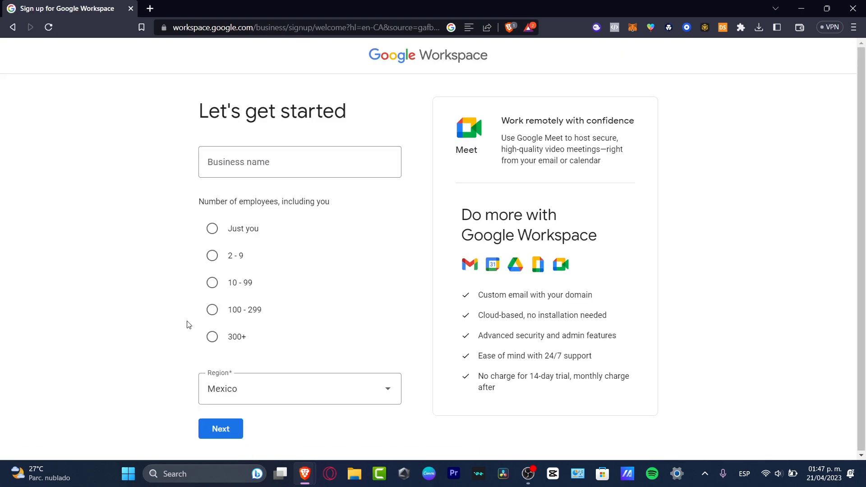
pyautogui.click(293, 166)
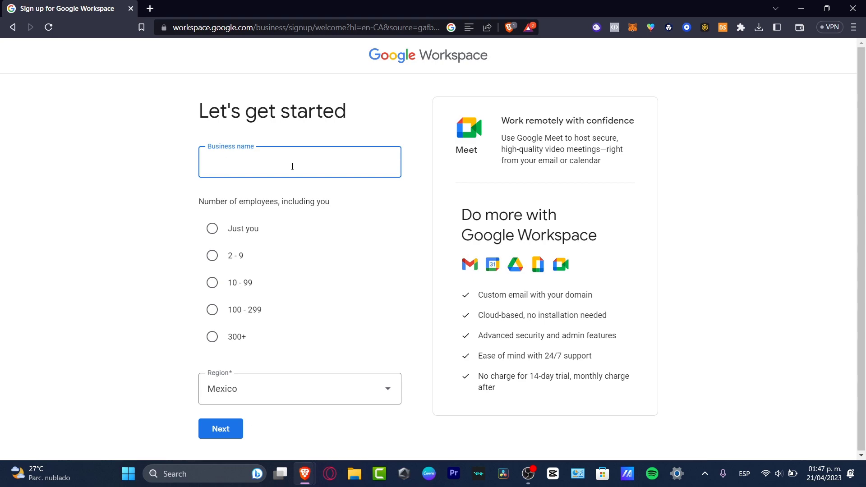
pyautogui.moveTo(240, 202); pyautogui.dragTo(342, 210)
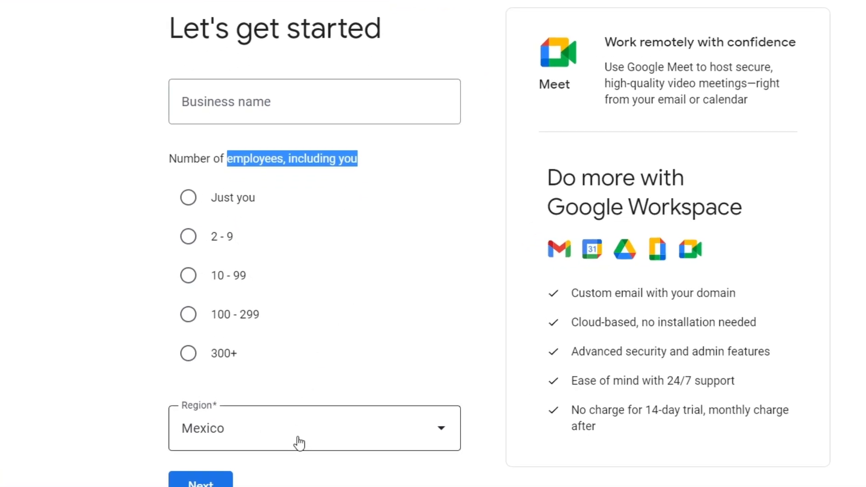
pyautogui.click(333, 443)
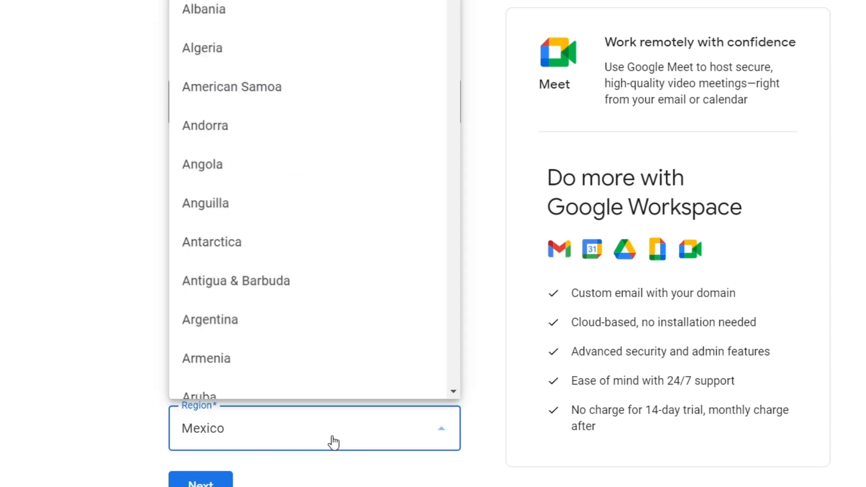
pyautogui.scroll(-20, 319, 304)
pyautogui.scroll(3, 302, 212)
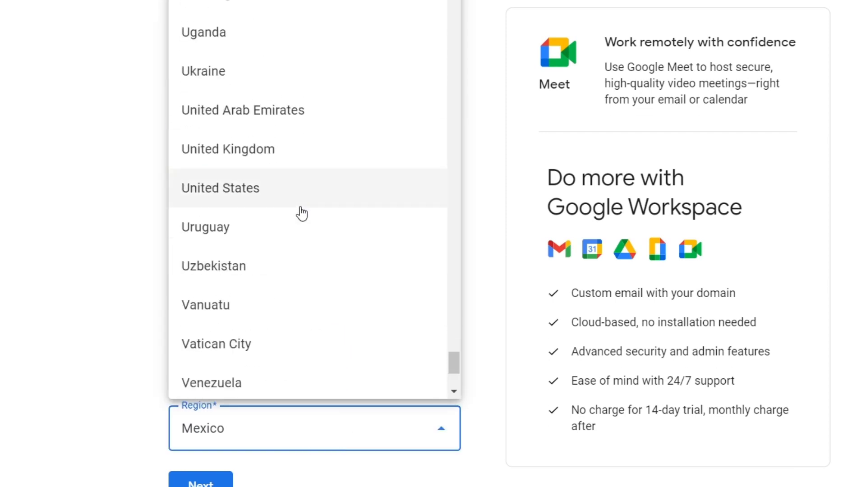
pyautogui.click(290, 181)
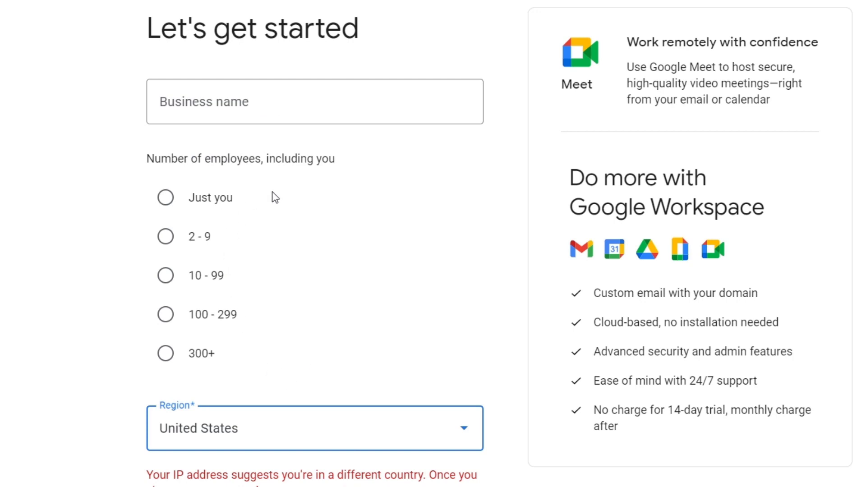
# Choose 10 - 99 employees and enter STHWHT as the business name.
pyautogui.click(167, 239)
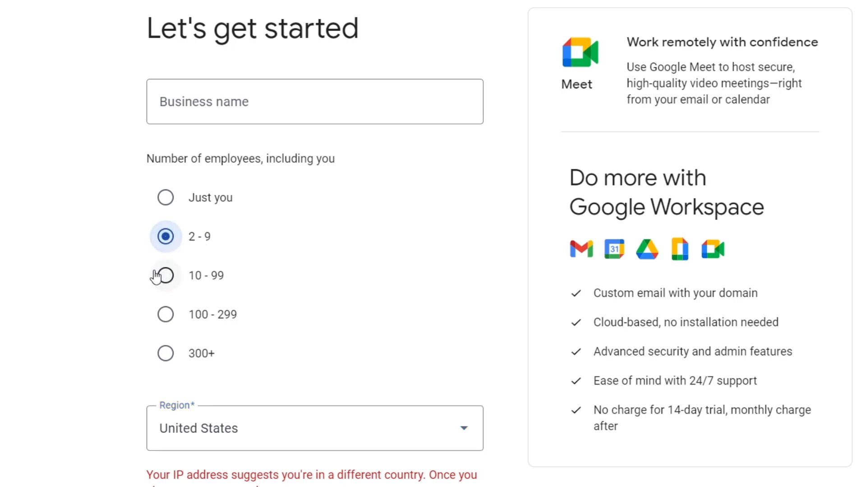
pyautogui.click(168, 278)
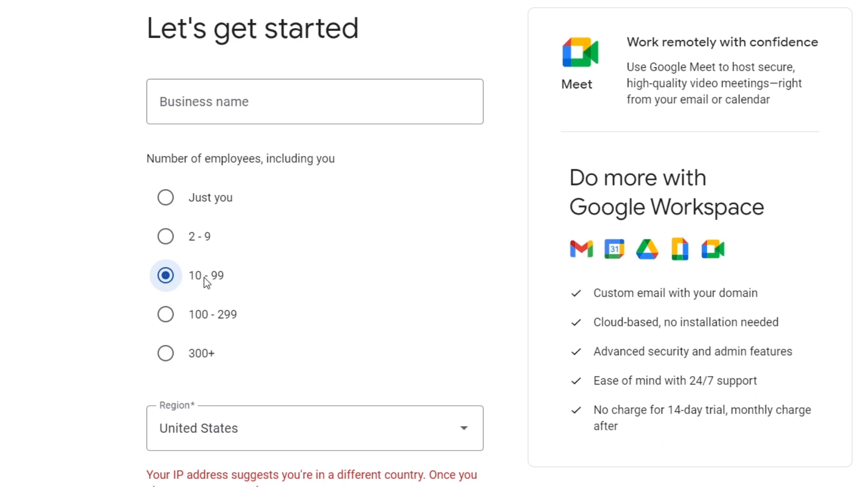
pyautogui.click(276, 113)
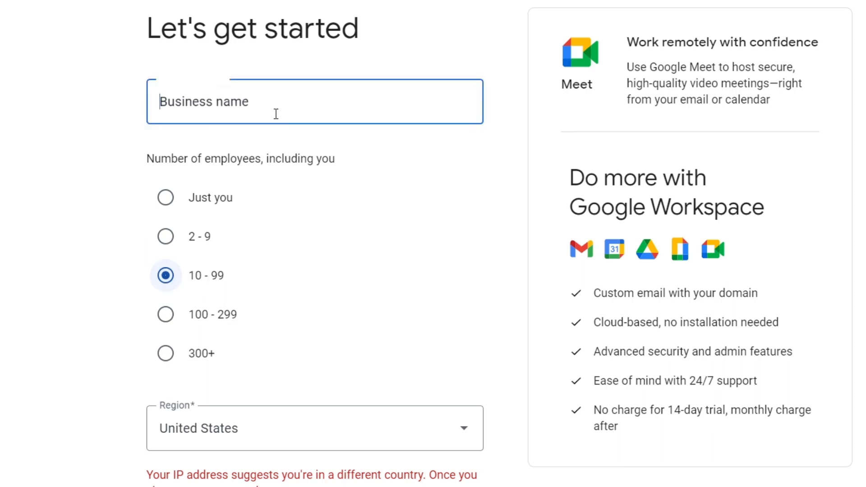
pyautogui.write('STHWHT')
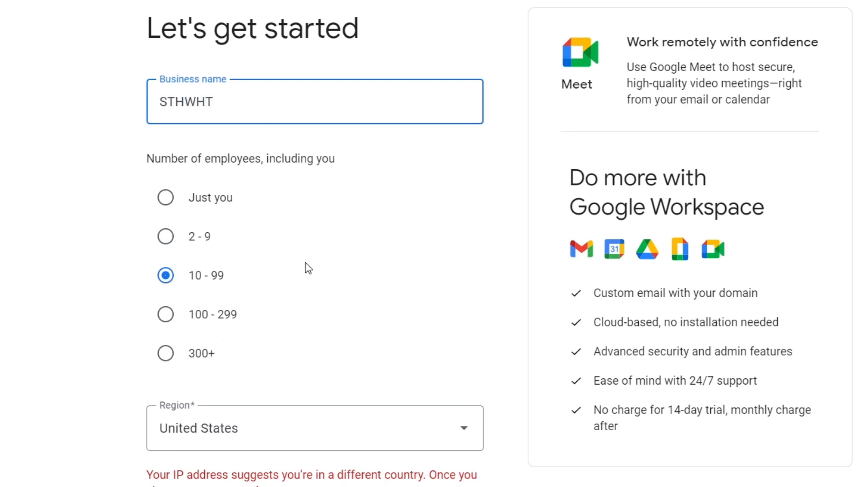
pyautogui.scroll(-1, 305, 266)
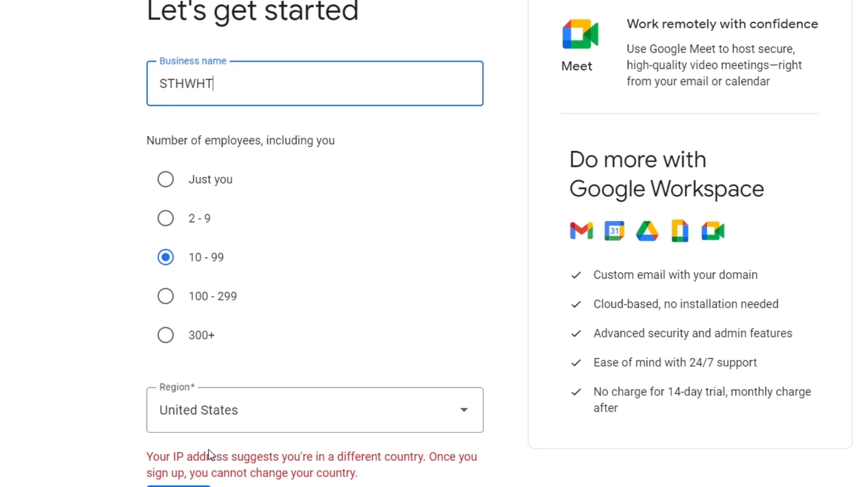
pyautogui.click(236, 427)
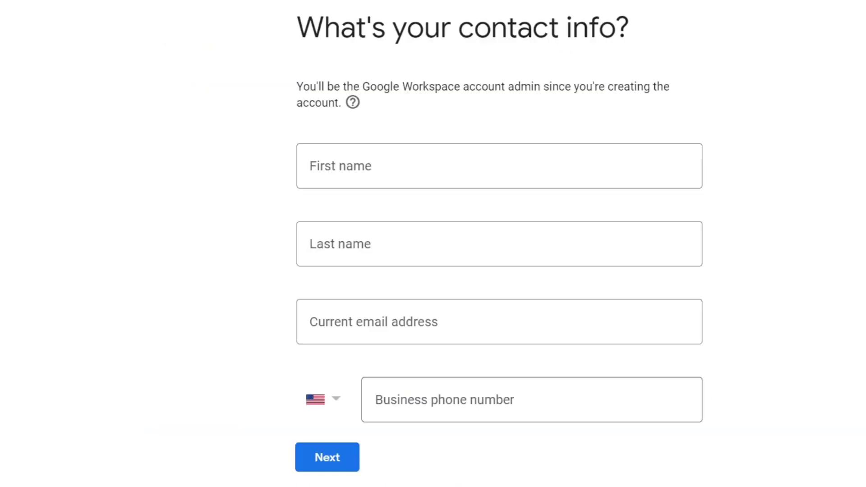
# Fill the admin's first and last name from autofill and start typing the current e-mail address.
pyautogui.moveTo(391, 18); pyautogui.dragTo(673, 23)
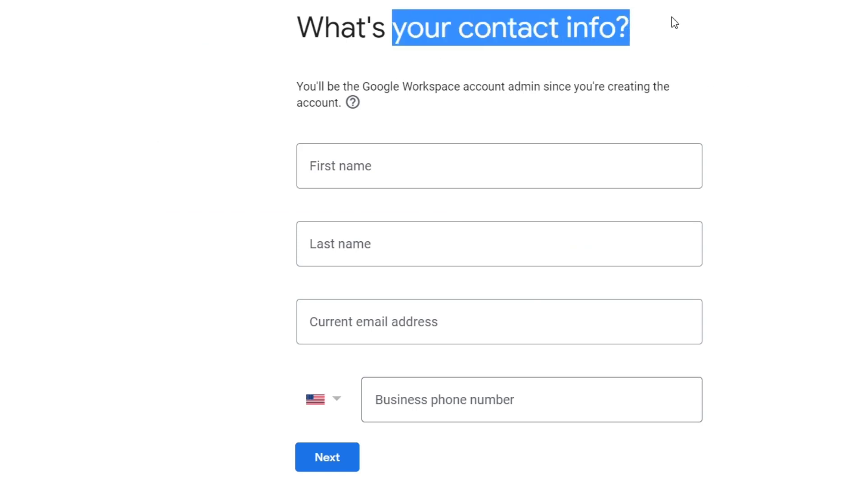
pyautogui.click(609, 176)
pyautogui.click(482, 243)
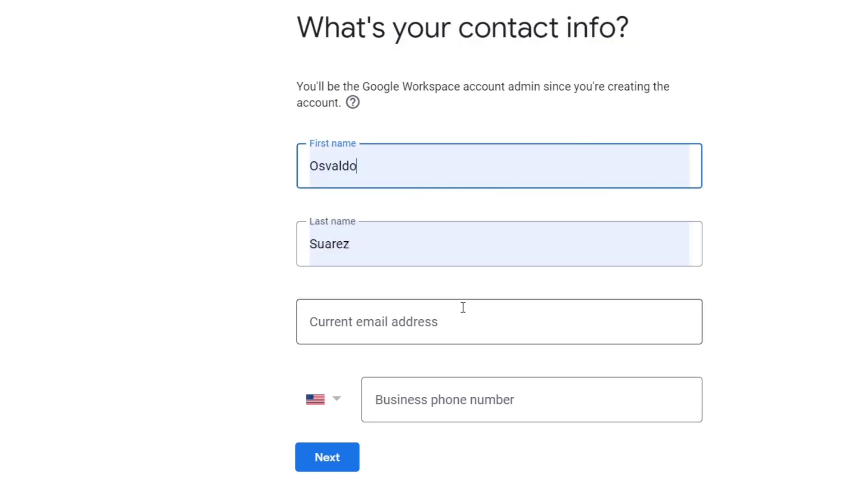
pyautogui.click(447, 328)
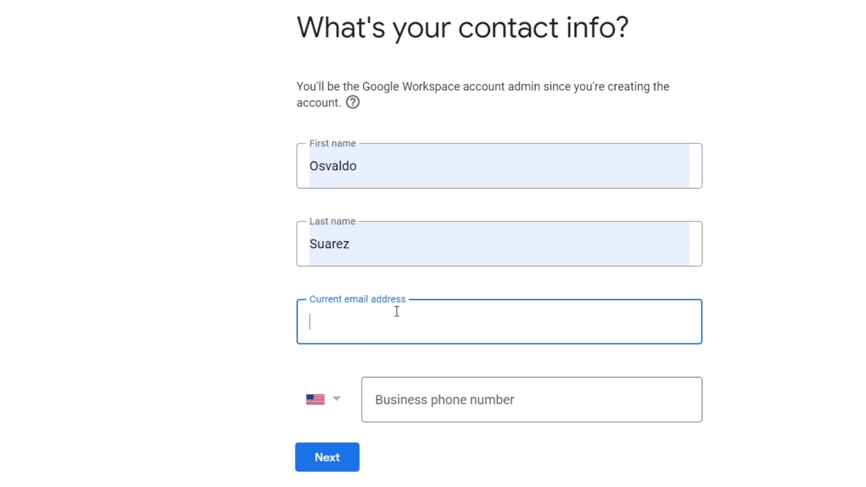
pyautogui.write('contactw')
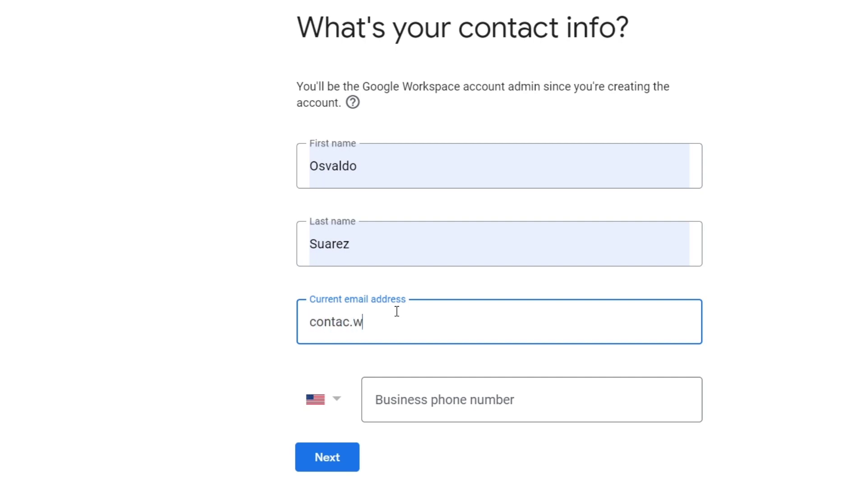
pyautogui.press('BackSpace')
pyautogui.write('.w')
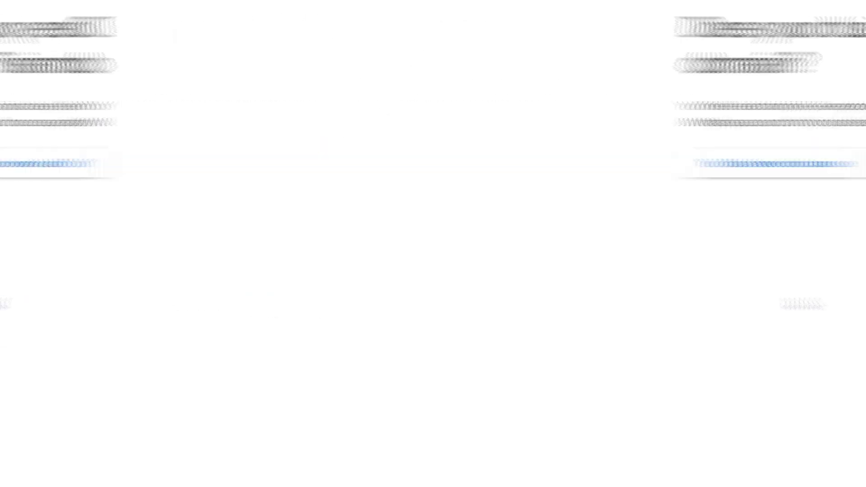
# Submit the contact info to reach the 'Does your business have a domain?' question.
pyautogui.moveTo(442, 39); pyautogui.dragTo(643, 55)
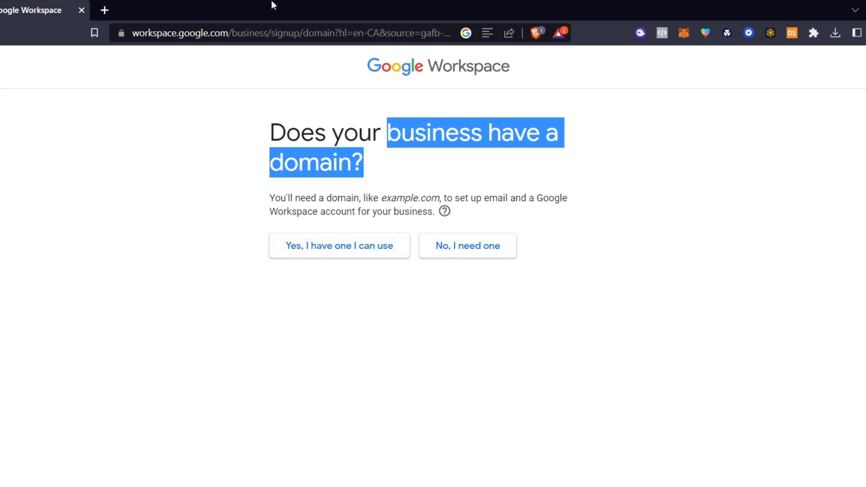
# Open Namecheap's domain pricing page in a new browser tab.
pyautogui.click(103, 10)
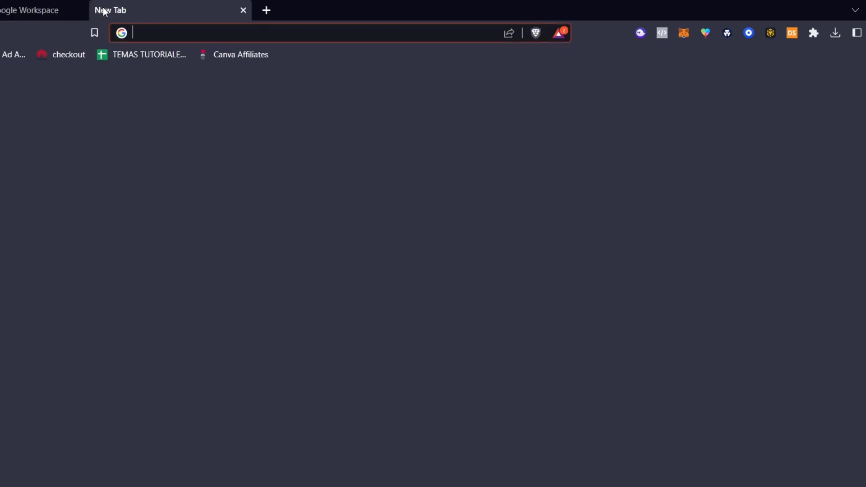
pyautogui.write('NAME')
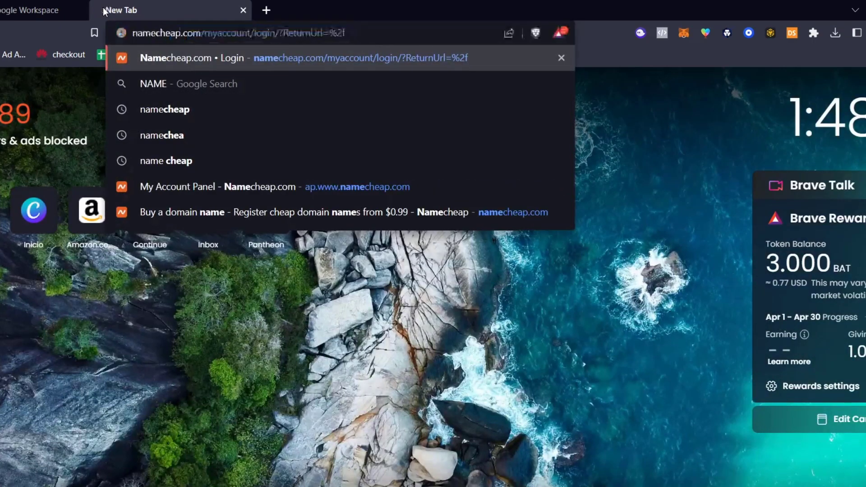
pyautogui.press('Return')
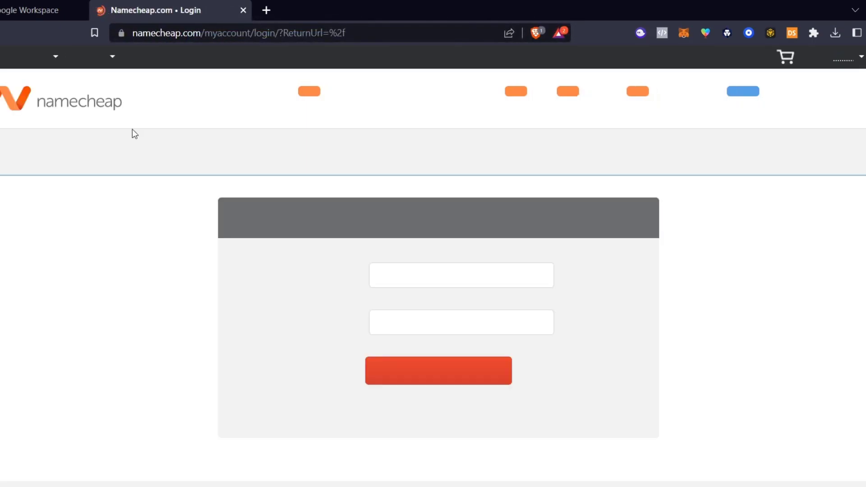
pyautogui.click(303, 100)
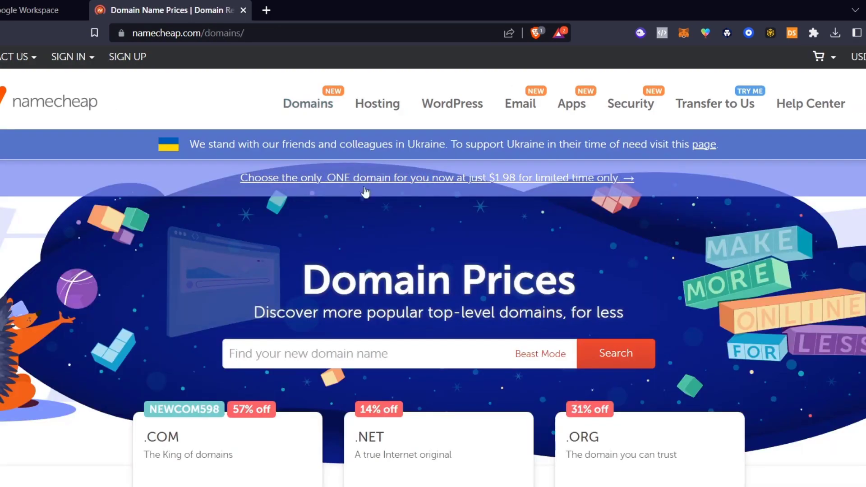
pyautogui.scroll(-4, 271, 91)
pyautogui.click(54, 9)
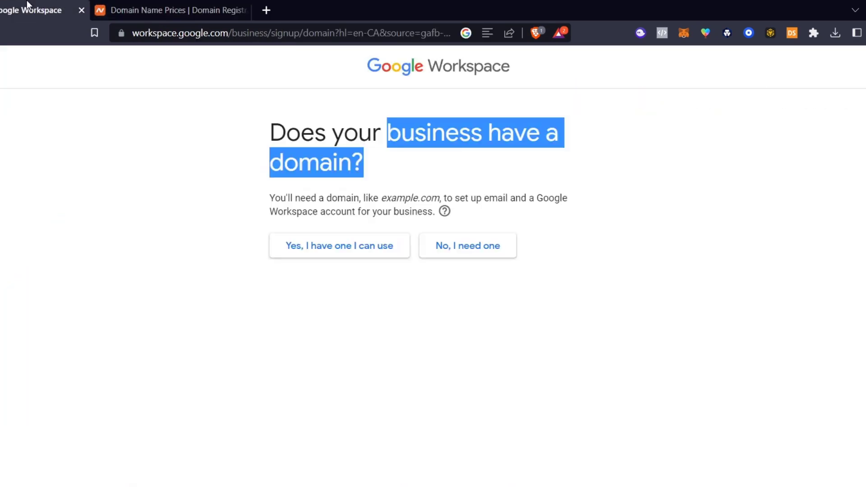
pyautogui.click(149, 10)
# Search Namecheap for sthwht and compare suggested alternatives, such as sthwht.lat at $1.80/yr.
pyautogui.click(341, 343)
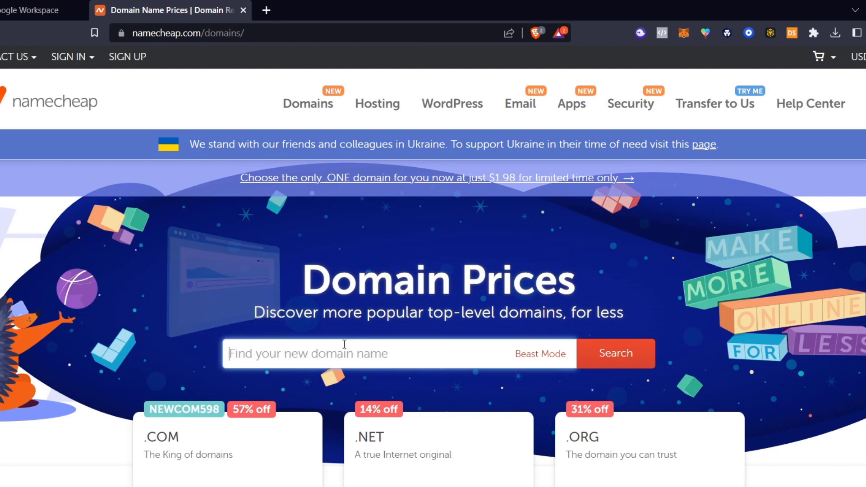
pyautogui.write('sthwht')
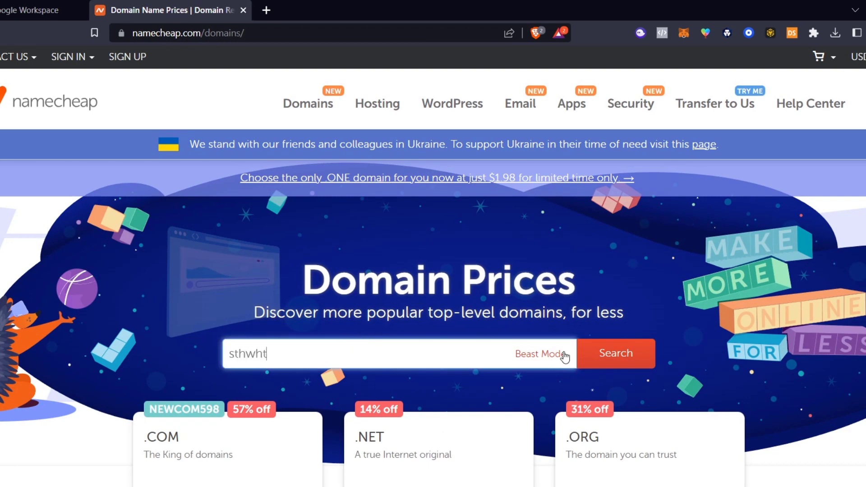
pyautogui.click(615, 354)
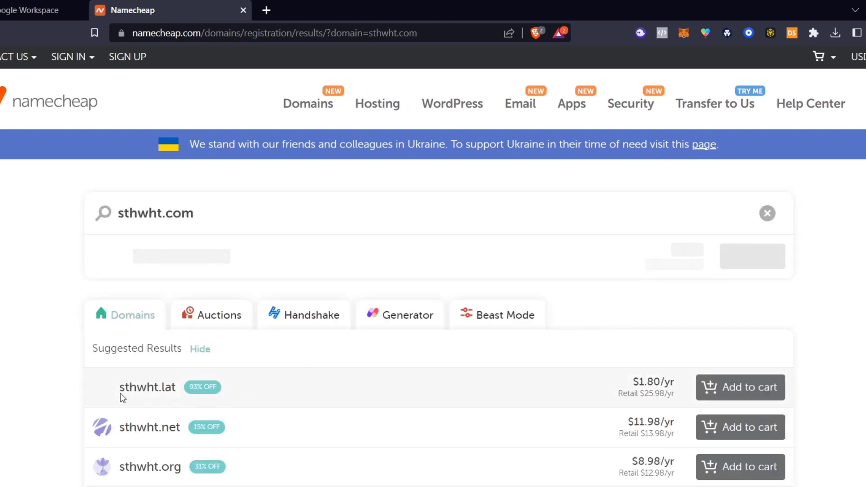
pyautogui.moveTo(159, 388); pyautogui.dragTo(177, 391)
pyautogui.scroll(-3, 220, 448)
pyautogui.scroll(-5, 220, 447)
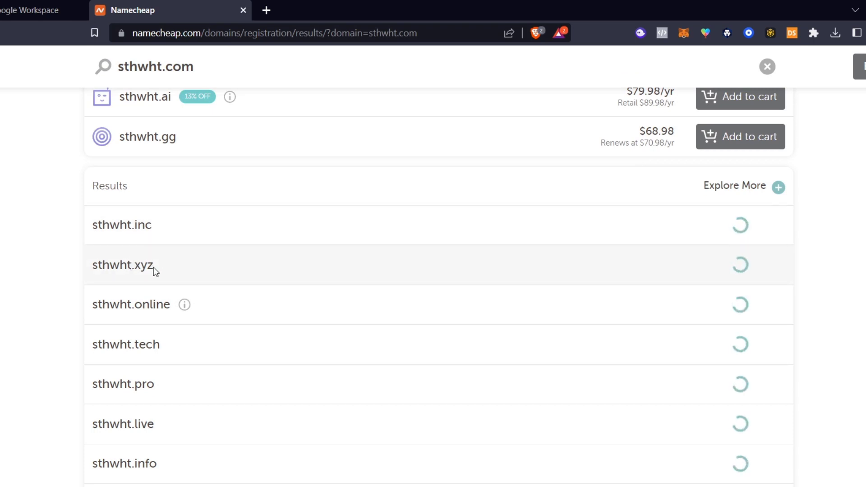
pyautogui.scroll(4, 594, 243)
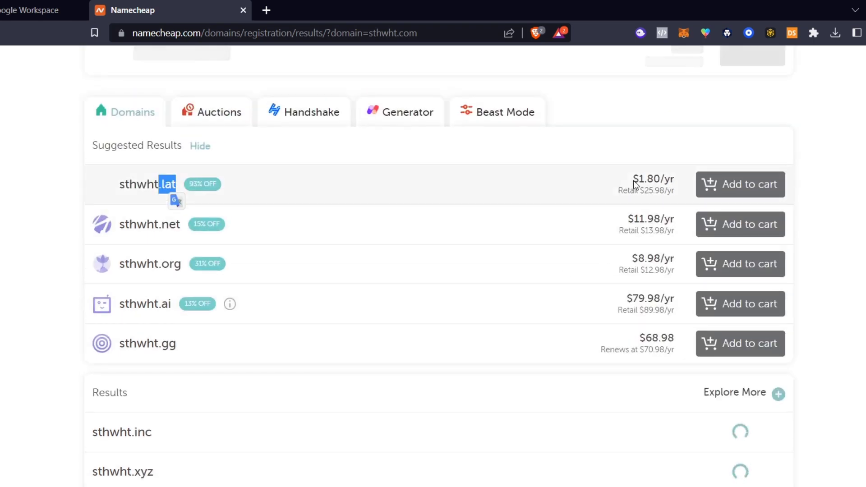
pyautogui.moveTo(640, 179); pyautogui.dragTo(681, 182)
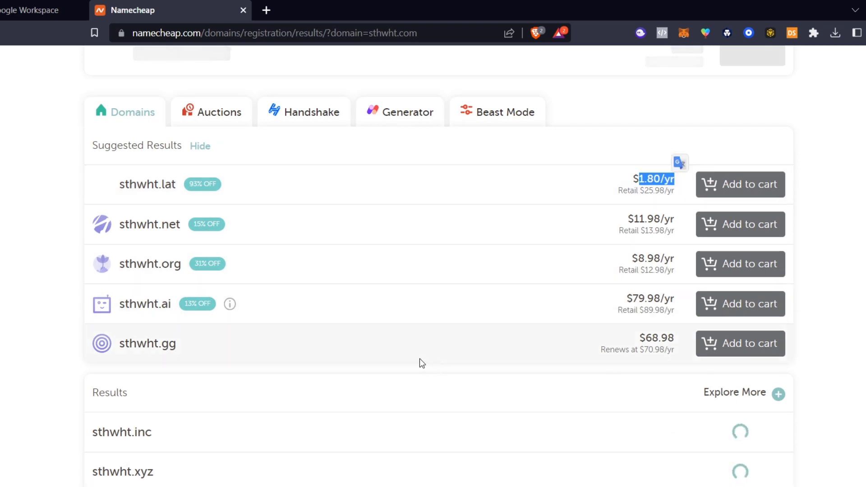
# In the Workspace sign-up, answer 'Yes, I have one I can use' for the domain question.
pyautogui.click(34, 5)
pyautogui.click(469, 178)
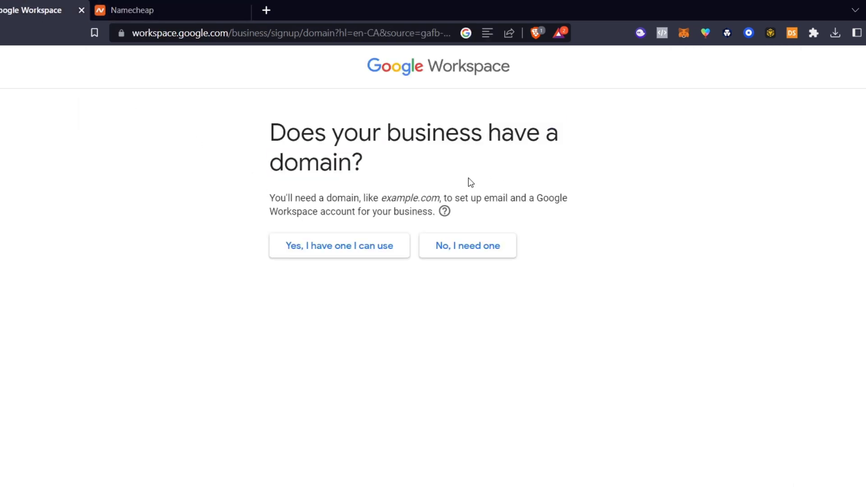
pyautogui.click(386, 254)
pyautogui.click(175, 4)
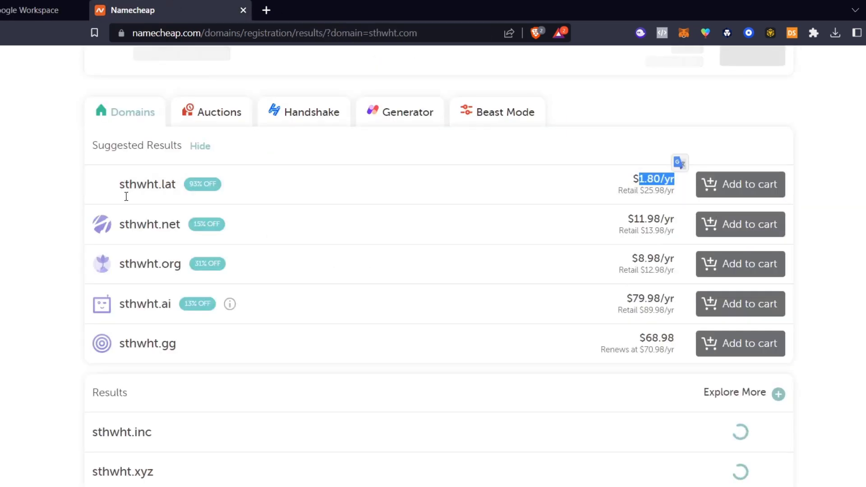
pyautogui.click(34, 9)
# Enter sthwht.online as the business domain and confirm using it for the account.
pyautogui.click(335, 273)
pyautogui.write('sthwh')
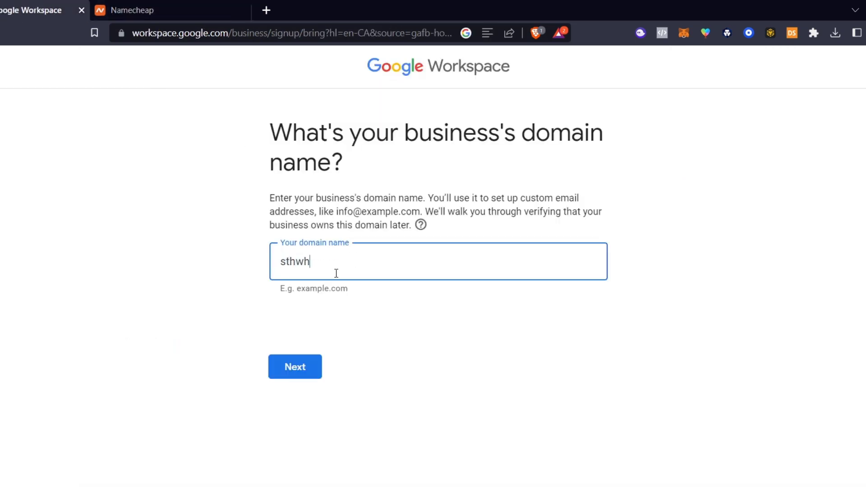
pyautogui.write('t.online')
pyautogui.click(310, 375)
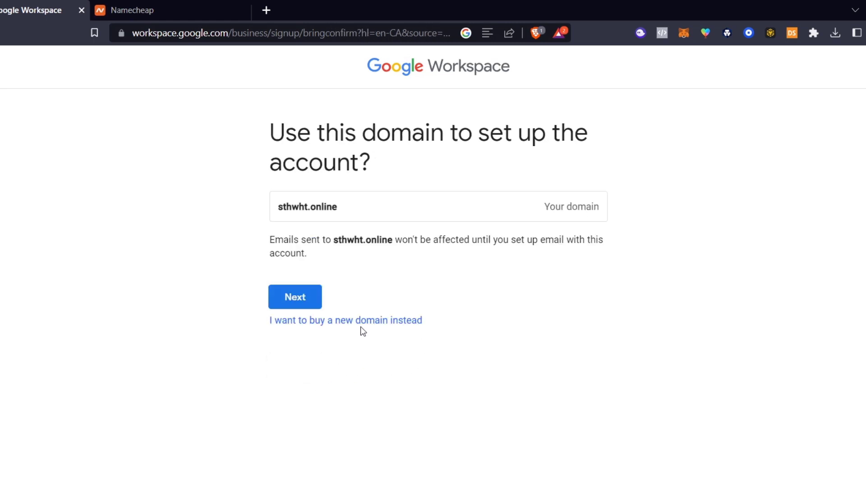
pyautogui.moveTo(398, 125); pyautogui.dragTo(596, 143)
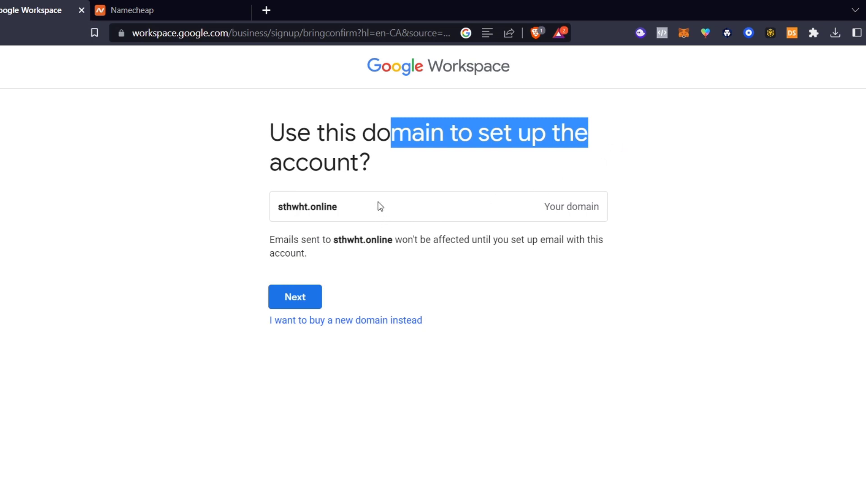
pyautogui.click(304, 297)
pyautogui.moveTo(320, 132); pyautogui.dragTo(476, 139)
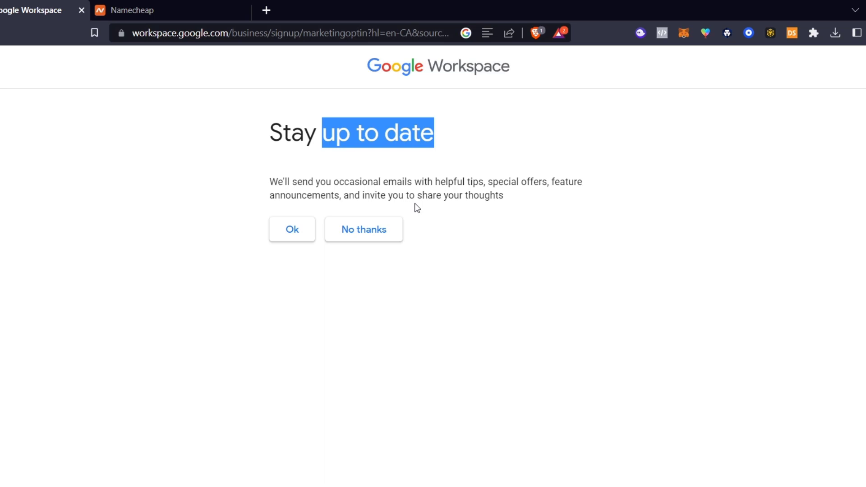
# Decline tips and offers emails, allow product emails to users, and begin entering the admin username.
pyautogui.click(399, 234)
pyautogui.moveTo(323, 135); pyautogui.dragTo(505, 137)
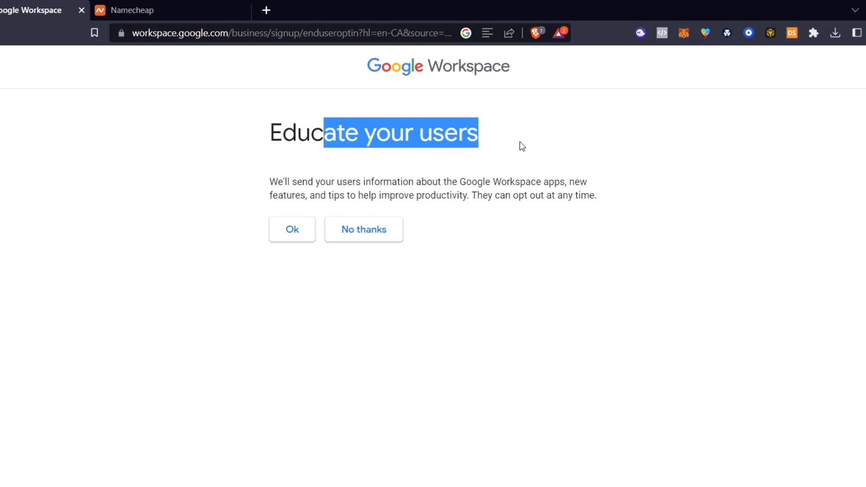
pyautogui.click(300, 235)
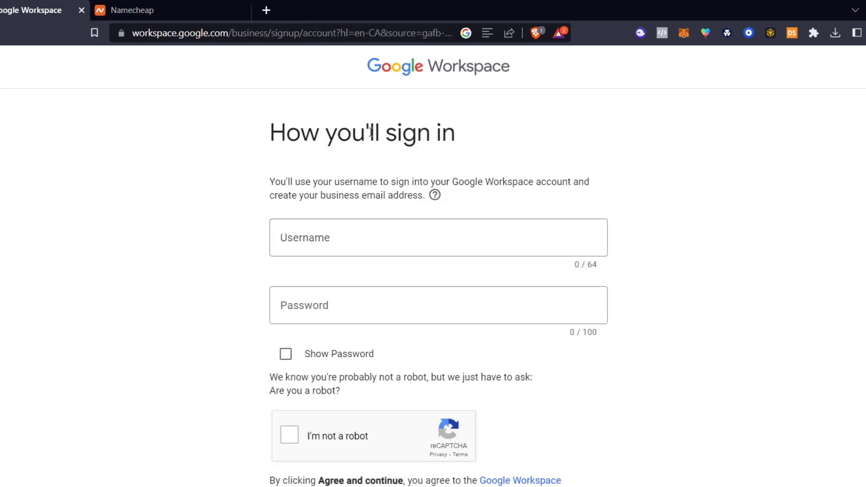
pyautogui.moveTo(370, 135); pyautogui.dragTo(476, 137)
pyautogui.click(500, 145)
pyautogui.moveTo(318, 177); pyautogui.dragTo(663, 192)
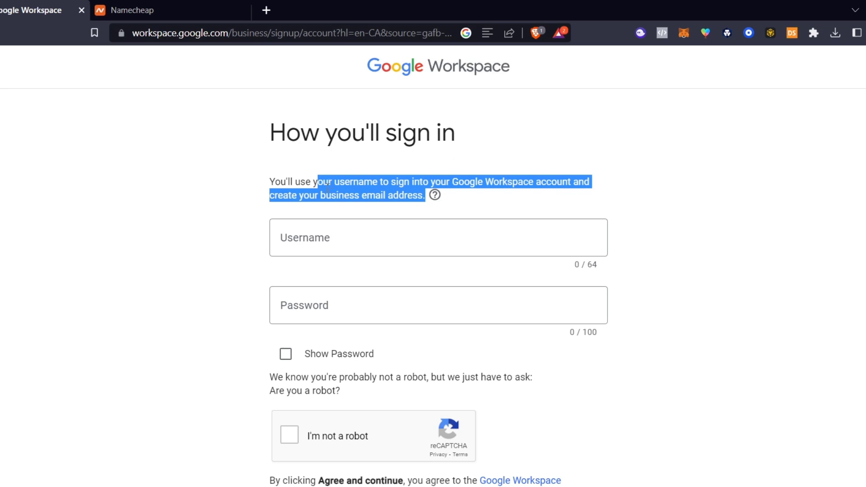
pyautogui.click(426, 244)
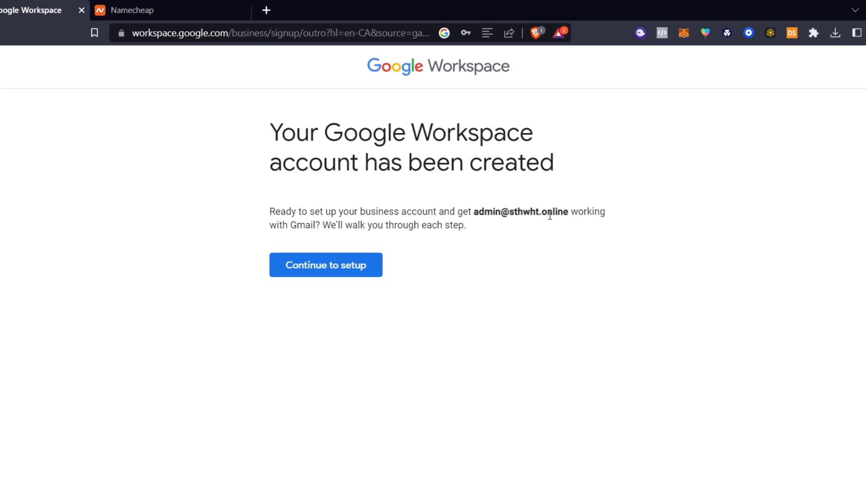
# Continue from the account-created page into setup and switch to the identity verification tab.
pyautogui.moveTo(473, 207); pyautogui.dragTo(565, 209)
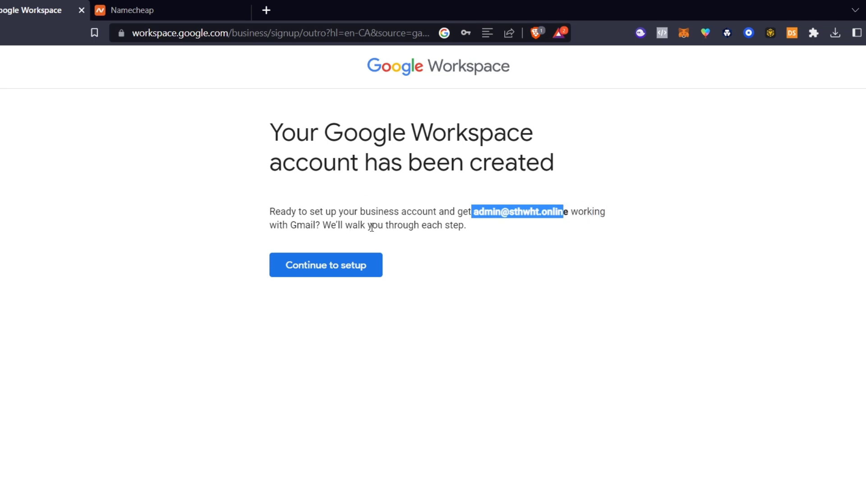
pyautogui.click(368, 266)
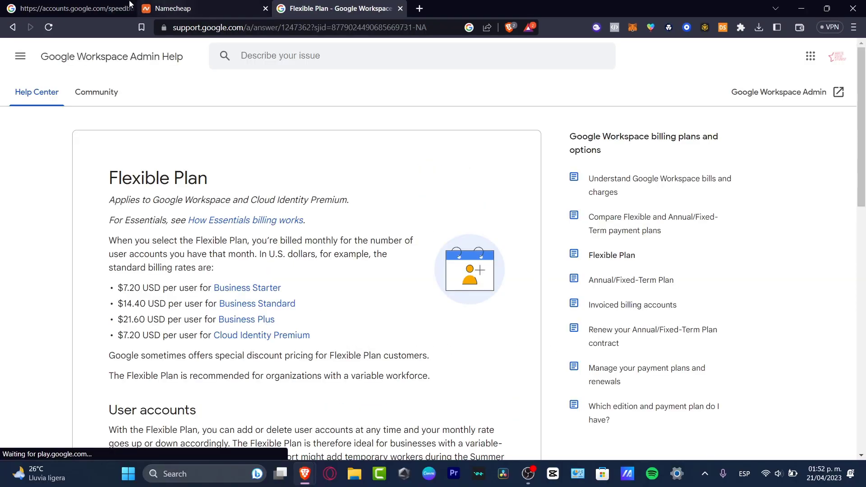
pyautogui.click(129, 4)
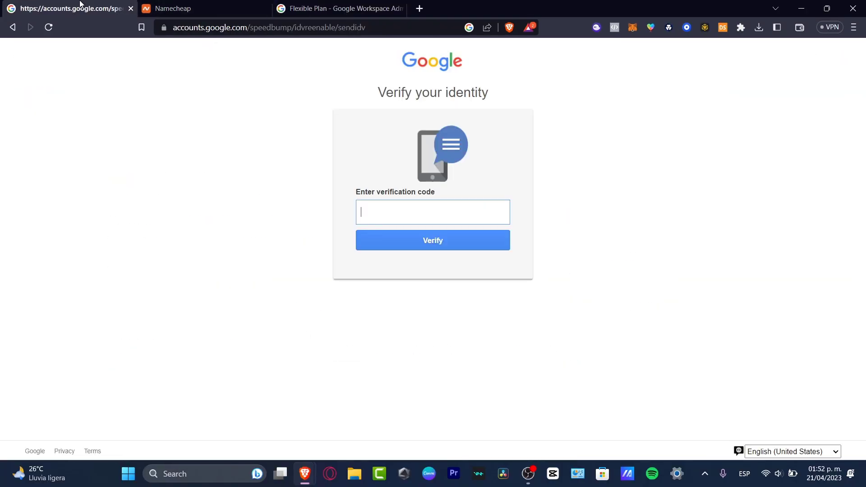
pyautogui.click(336, 4)
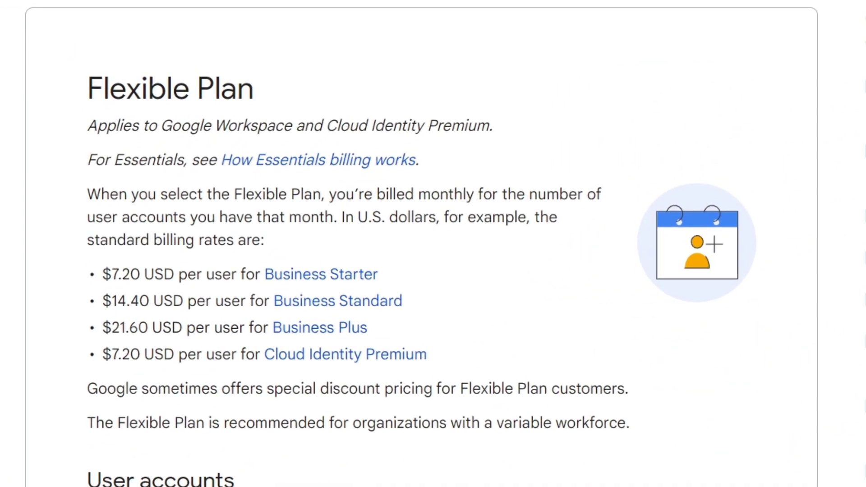
pyautogui.moveTo(166, 86); pyautogui.dragTo(251, 88)
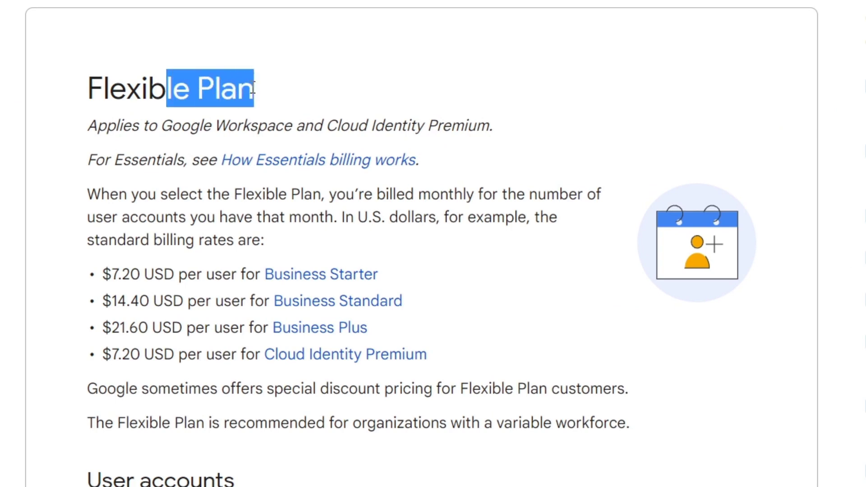
pyautogui.click(254, 93)
pyautogui.scroll(-5, 334, 255)
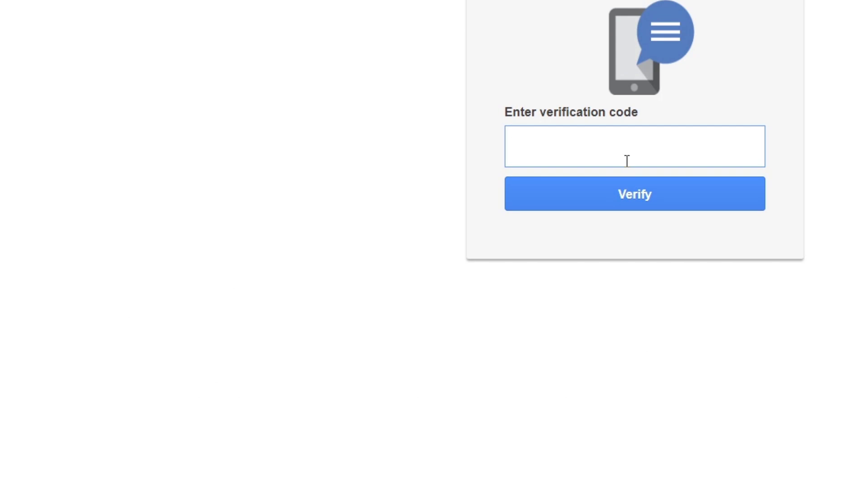
# Enter the received verification code, verify it, and accept the new account's terms.
pyautogui.click(645, 183)
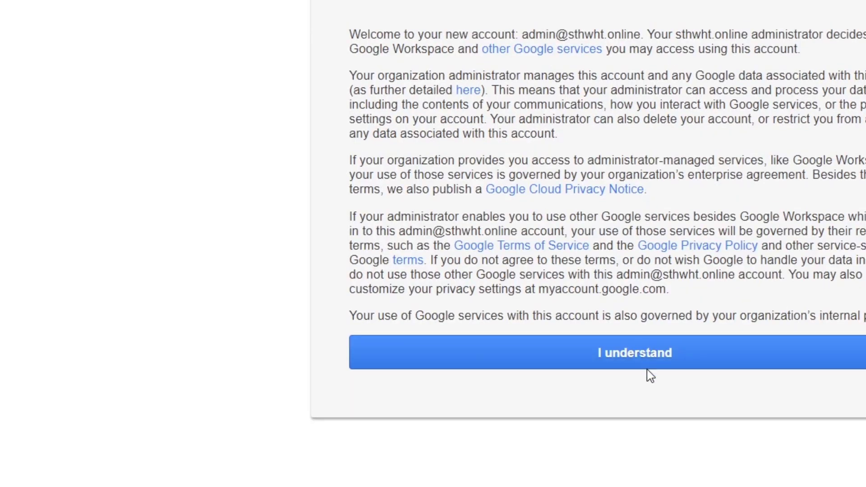
pyautogui.click(643, 352)
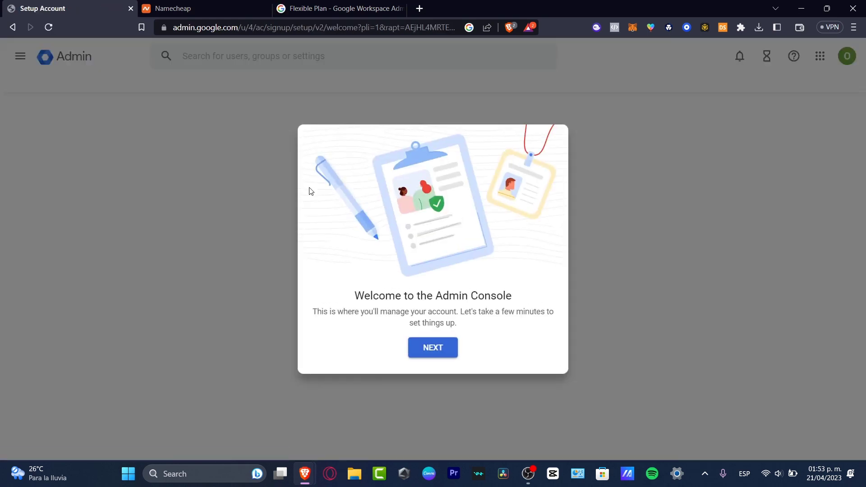
# Step past the Admin console welcome and through all tour steps to Finish.
pyautogui.moveTo(438, 289); pyautogui.dragTo(529, 303)
pyautogui.click(444, 352)
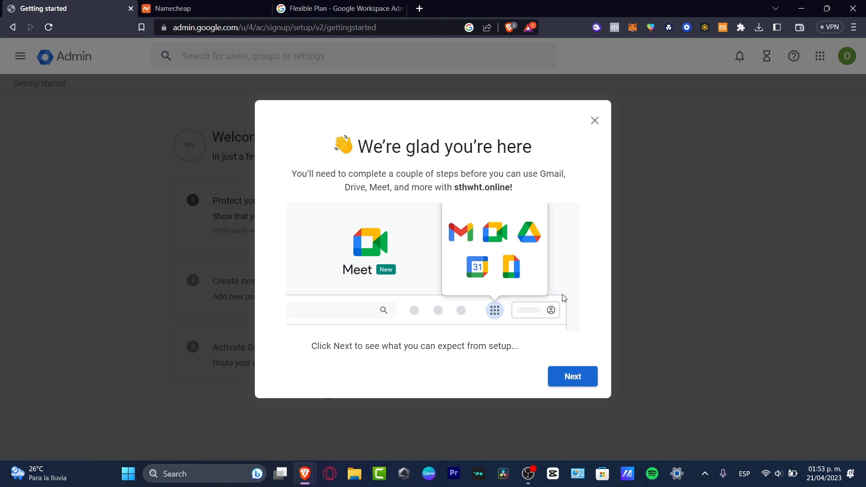
pyautogui.click(581, 377)
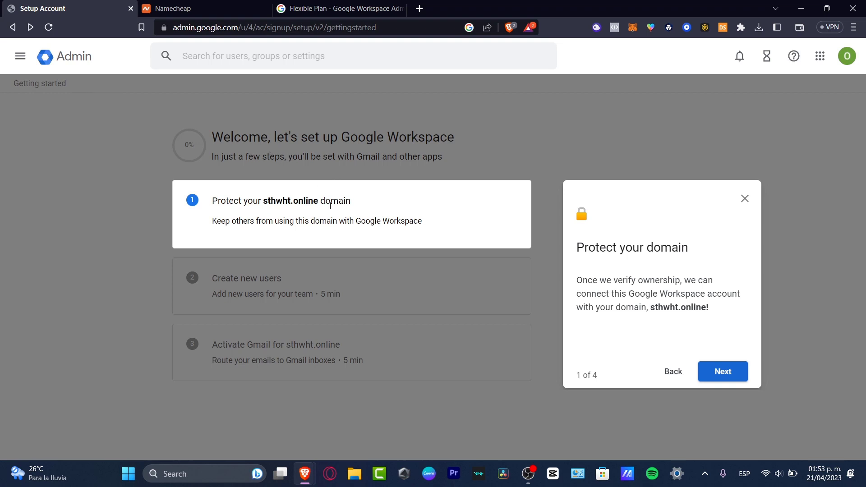
pyautogui.click(718, 368)
pyautogui.click(726, 372)
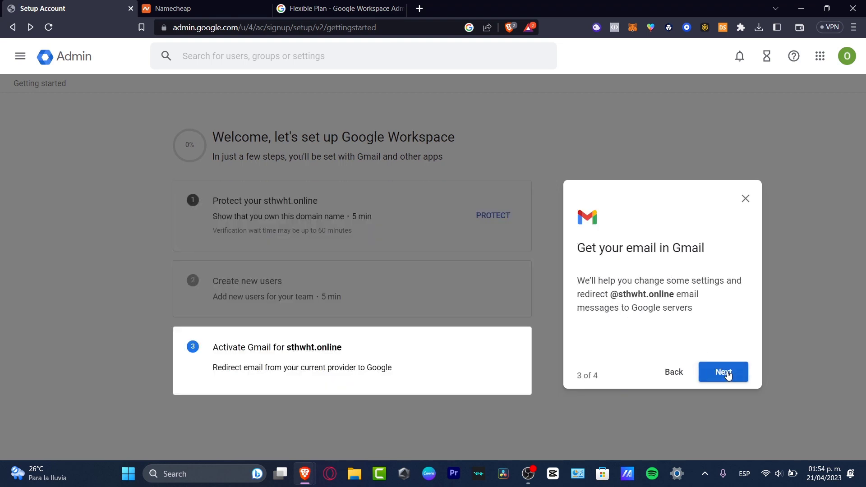
pyautogui.click(728, 375)
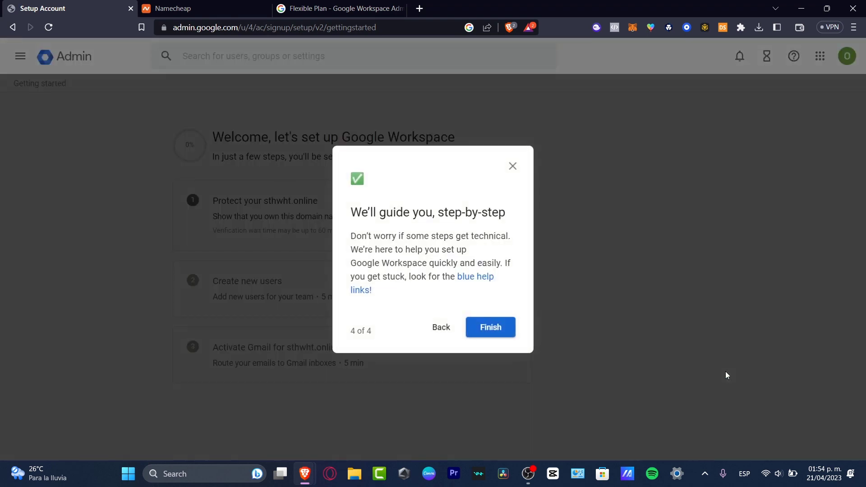
pyautogui.click(483, 329)
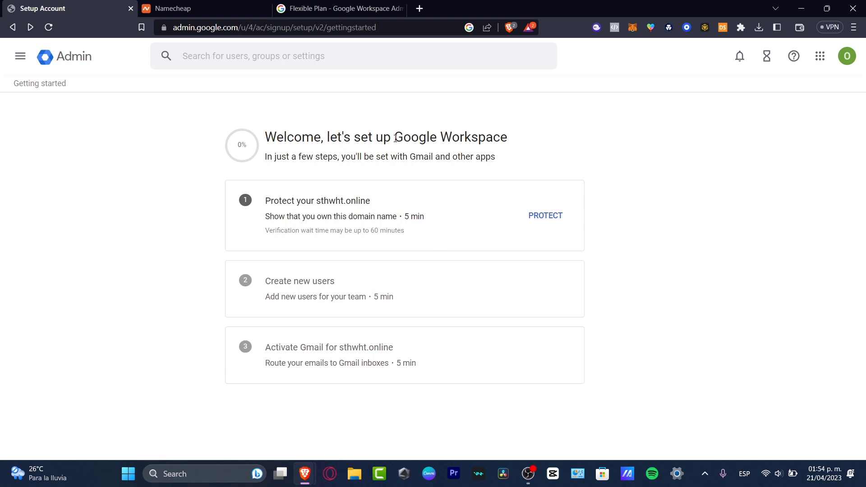
# Choose Protect on checklist step 1 and confirm readiness to verify sthwht.online ownership.
pyautogui.moveTo(395, 139); pyautogui.dragTo(520, 152)
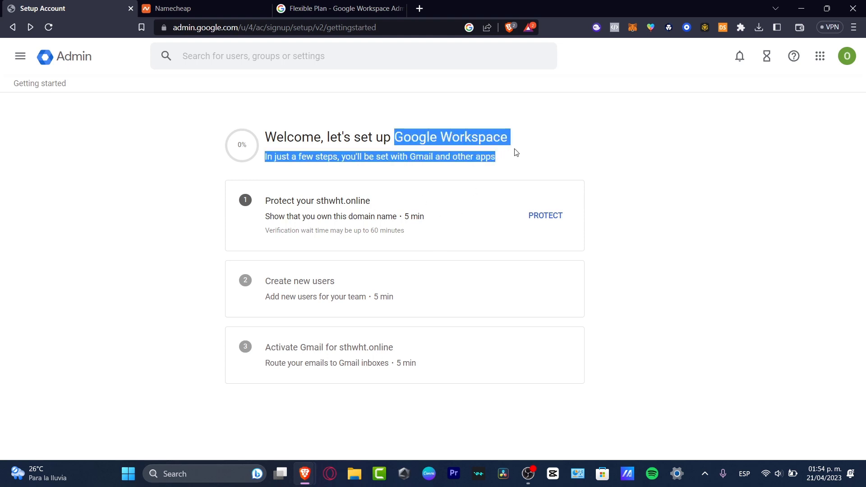
pyautogui.click(556, 216)
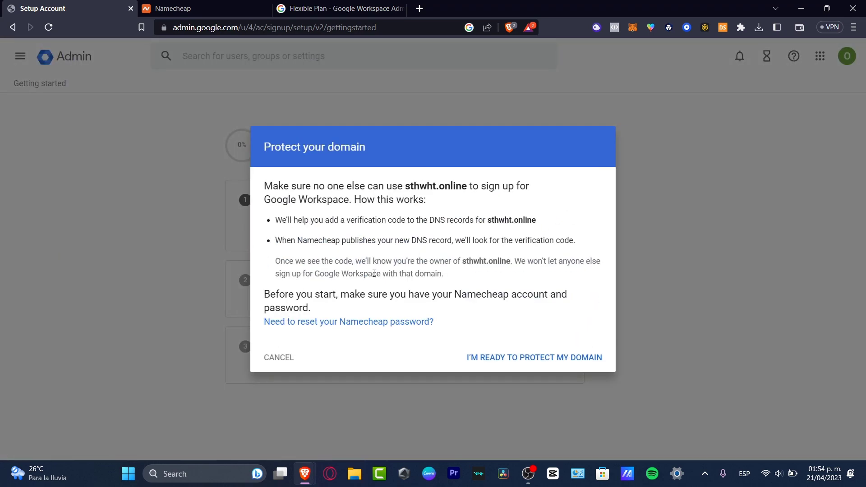
pyautogui.click(569, 358)
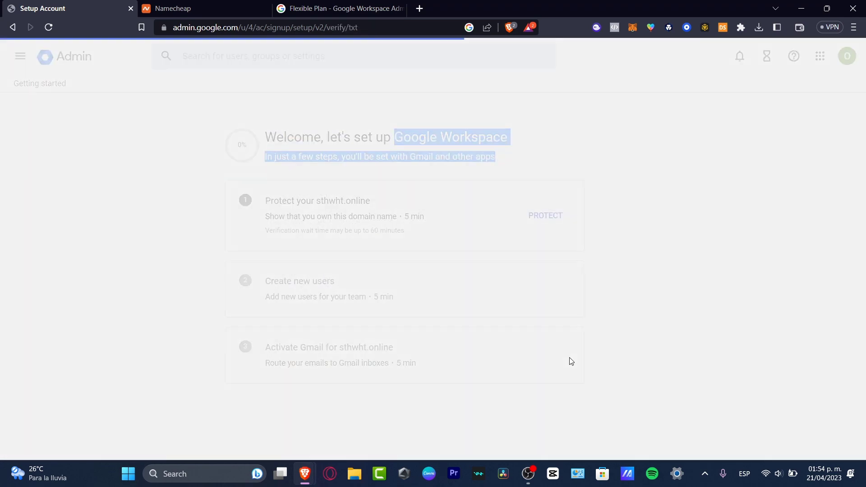
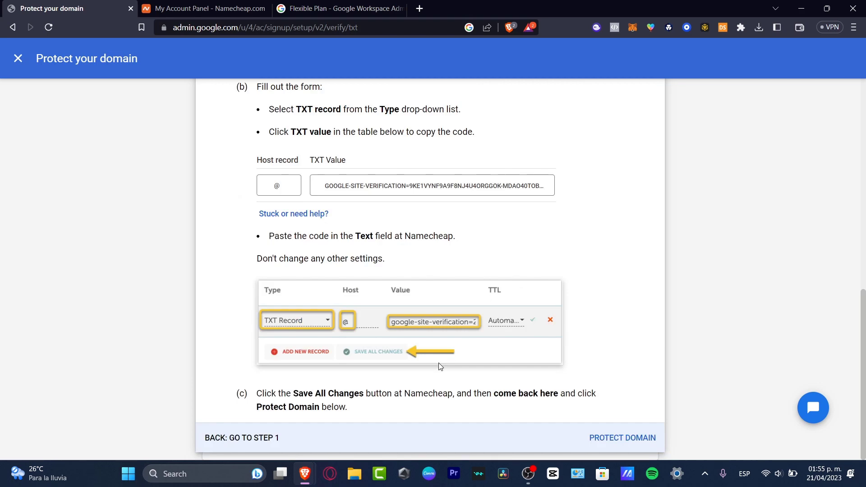
# Review the TXT verification instructions, then bring up the Namecheap dashboard's domain list.
pyautogui.scroll(3, 438, 363)
pyautogui.scroll(-3, 485, 373)
pyautogui.click(208, 8)
pyautogui.scroll(-3, 442, 321)
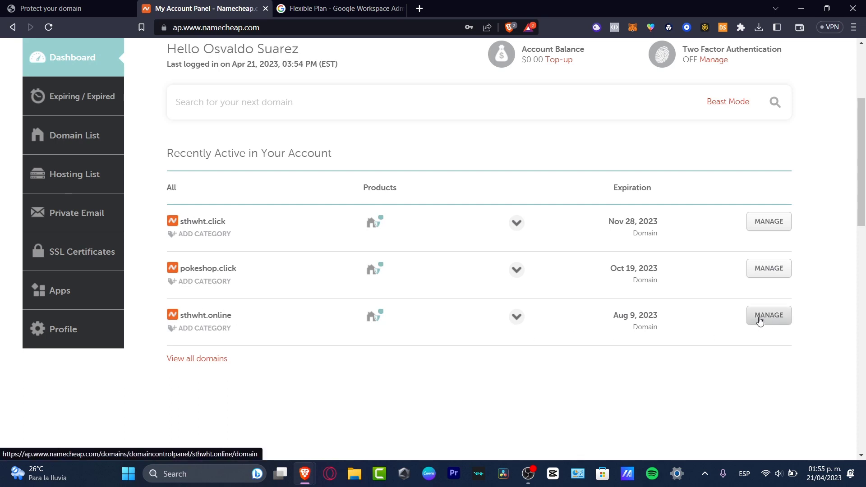
# Copy the Google TXT verification code and open Advanced DNS for pokeshop.click.
pyautogui.click(782, 271)
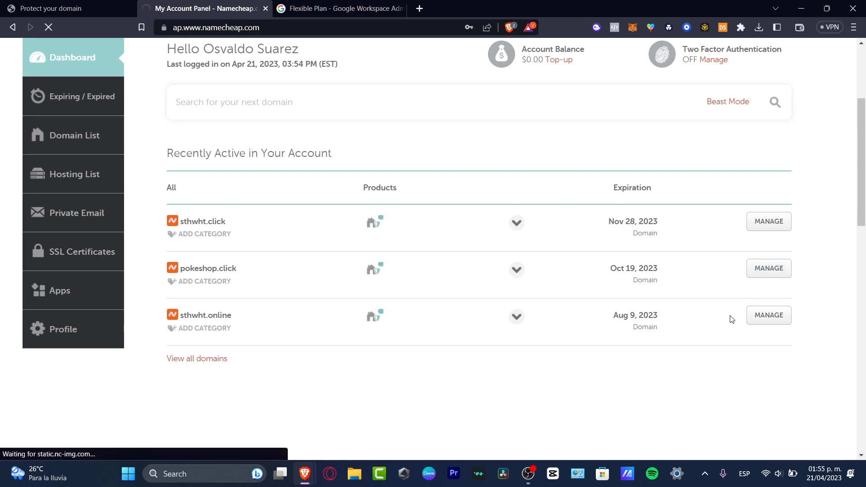
pyautogui.hotkey('ctrl', 'shift', 'Tab')
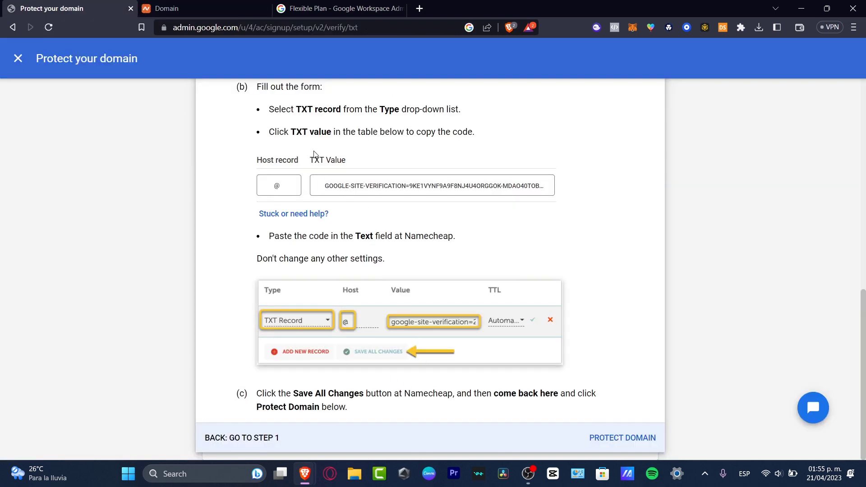
pyautogui.click(366, 187)
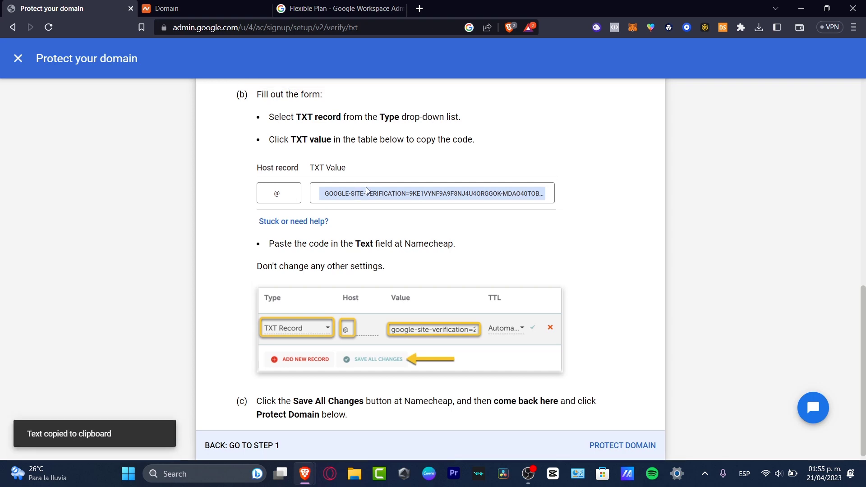
pyautogui.click(190, 8)
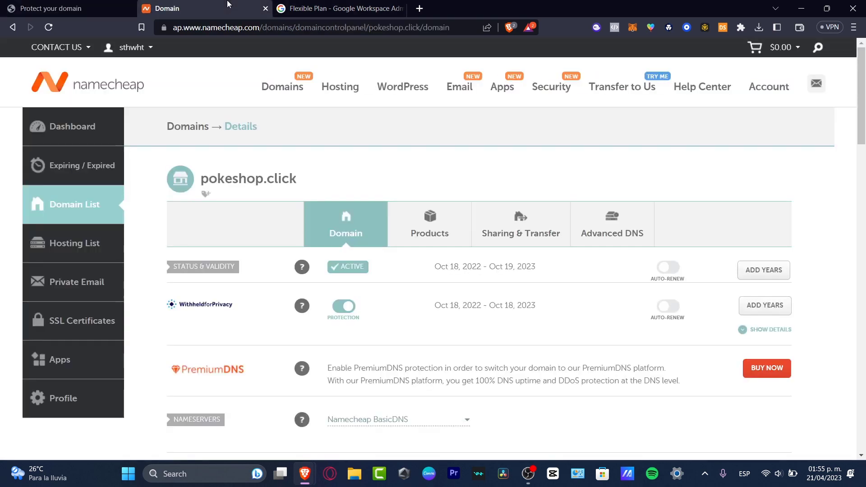
pyautogui.click(612, 233)
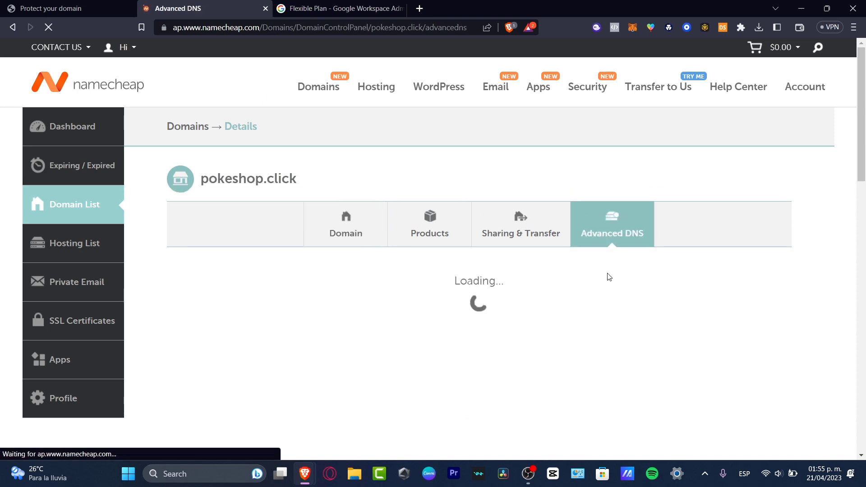
# Add and save a TXT Record with host @ and the pasted verification code as value.
pyautogui.scroll(-3, 609, 277)
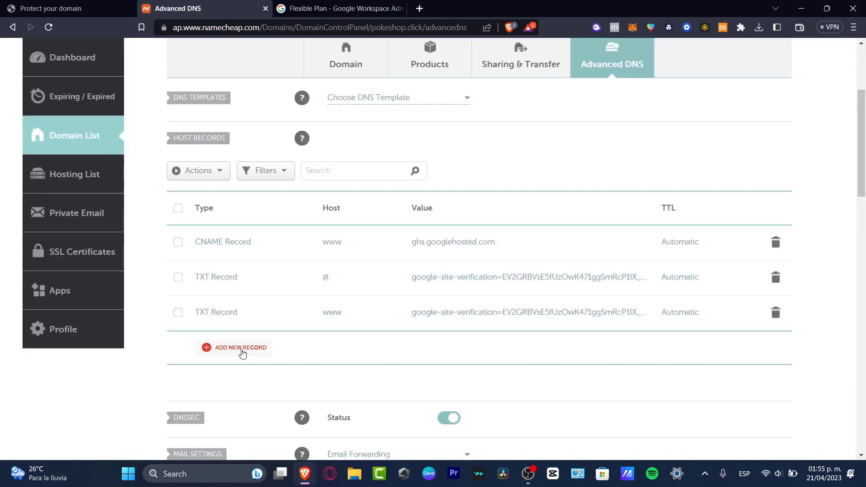
pyautogui.click(241, 349)
pyautogui.scroll(-3, 246, 356)
pyautogui.scroll(-3, 253, 248)
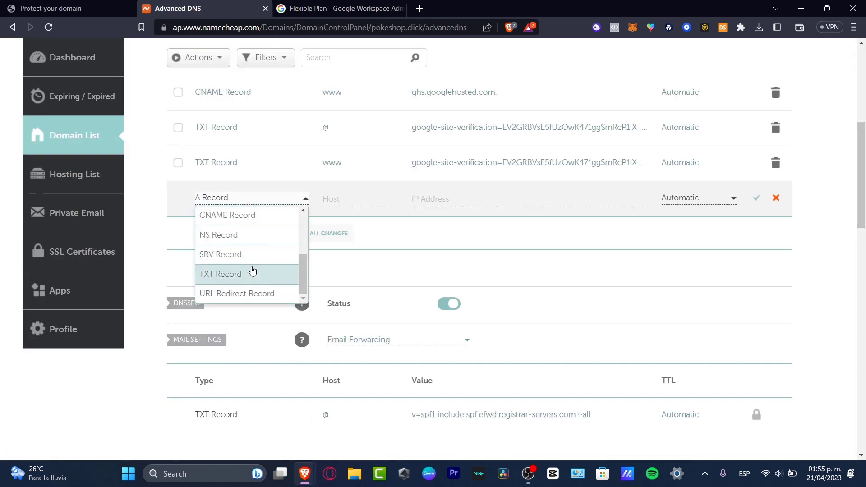
pyautogui.click(252, 272)
pyautogui.click(340, 201)
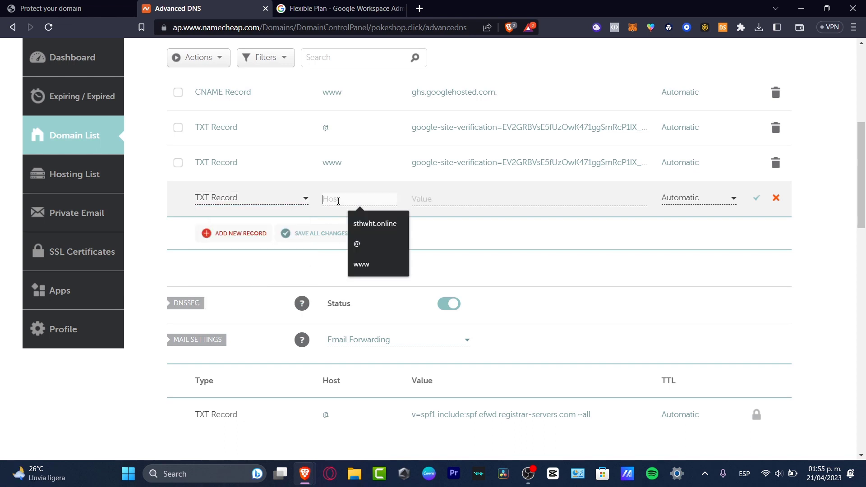
pyautogui.write('@')
pyautogui.click(435, 202)
pyautogui.hotkey('ctrl', 'v')
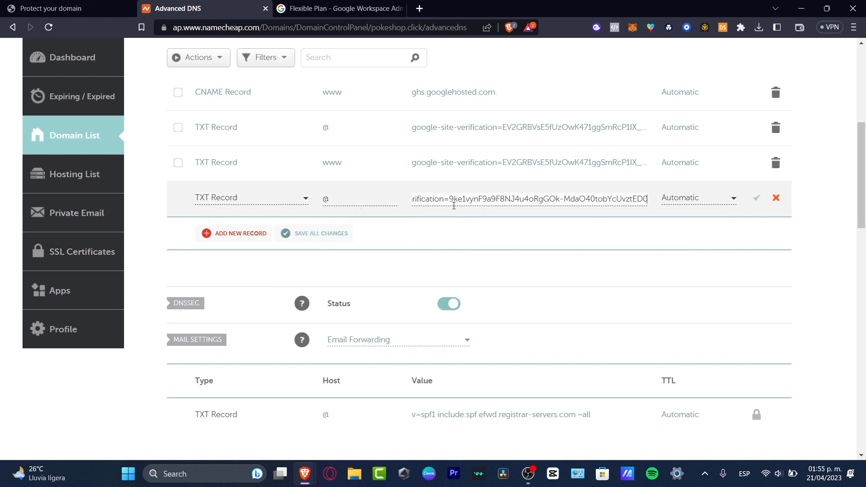
pyautogui.click(757, 198)
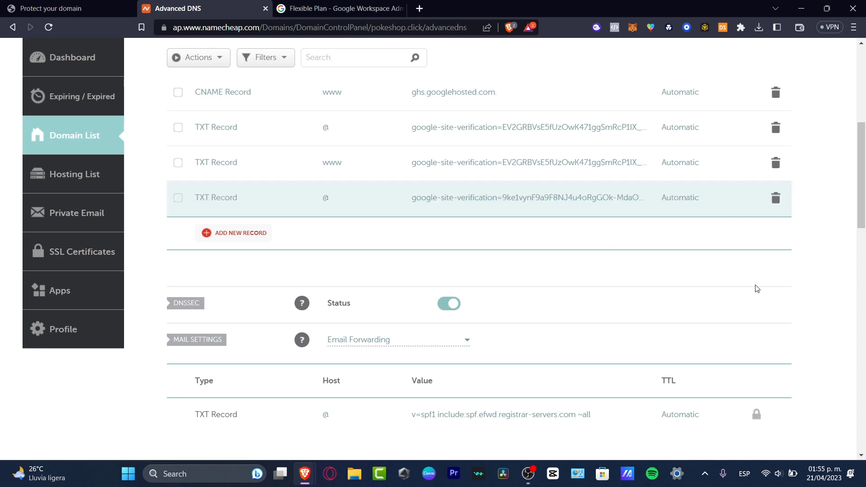
pyautogui.click(42, 5)
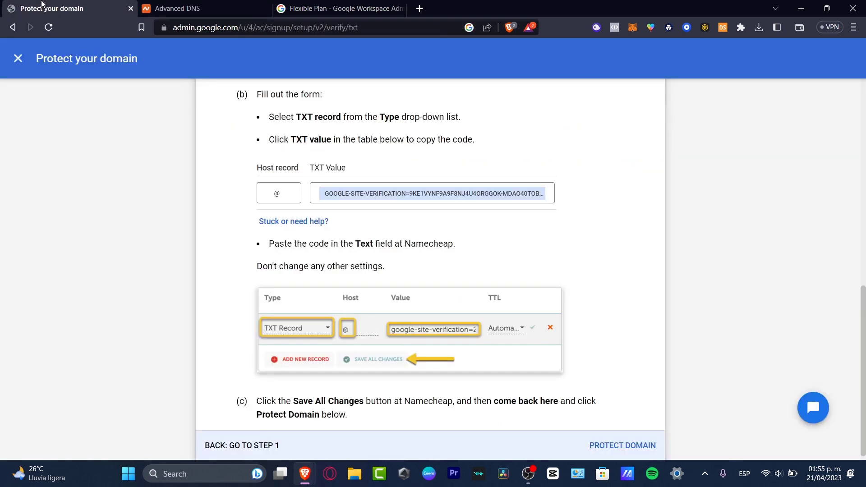
# Submit the sthwht.online verification check and go to the Admin console Home dashboard.
pyautogui.click(653, 447)
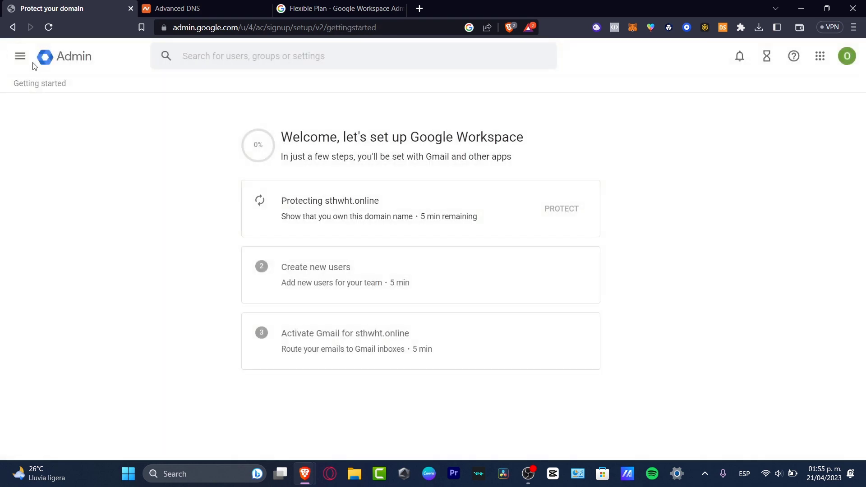
pyautogui.click(20, 57)
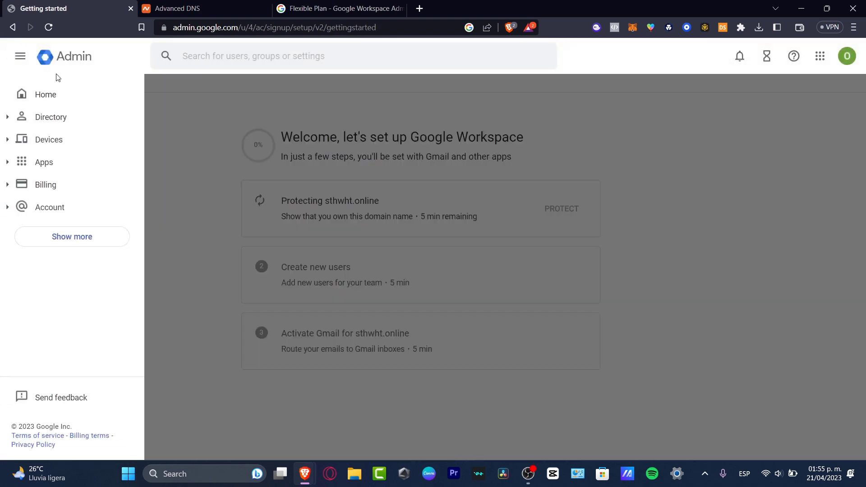
pyautogui.click(56, 93)
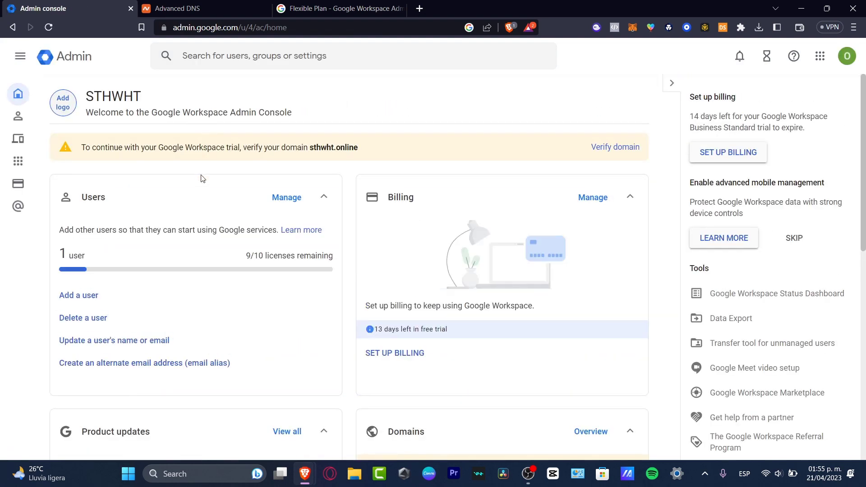
pyautogui.scroll(-3, 520, 244)
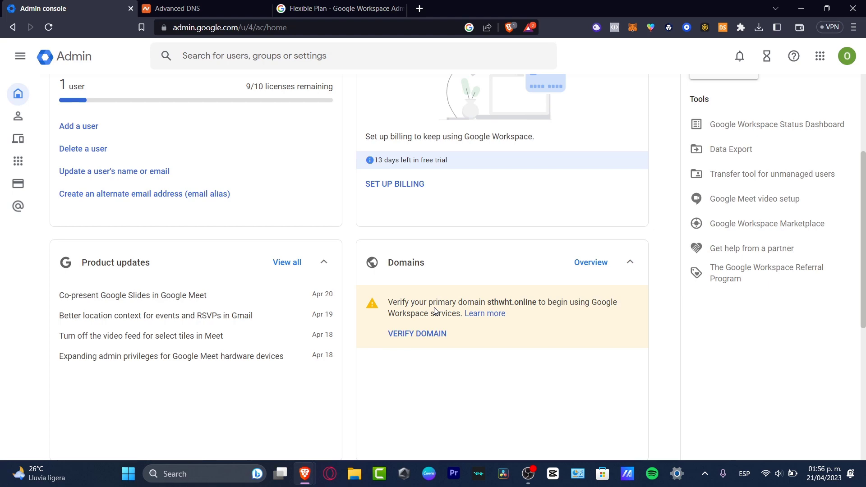
pyautogui.scroll(4, 435, 311)
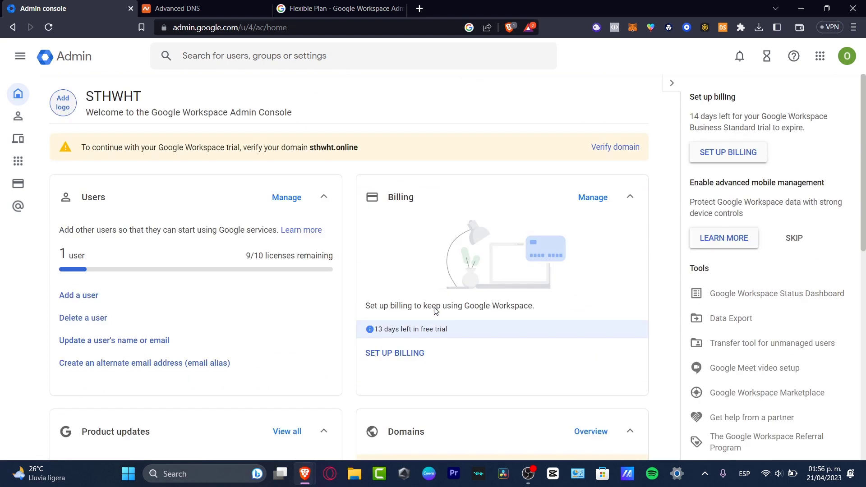
# Add a user with autofilled name and a sthwht.online primary email, then select the sign-in address.
pyautogui.click(102, 296)
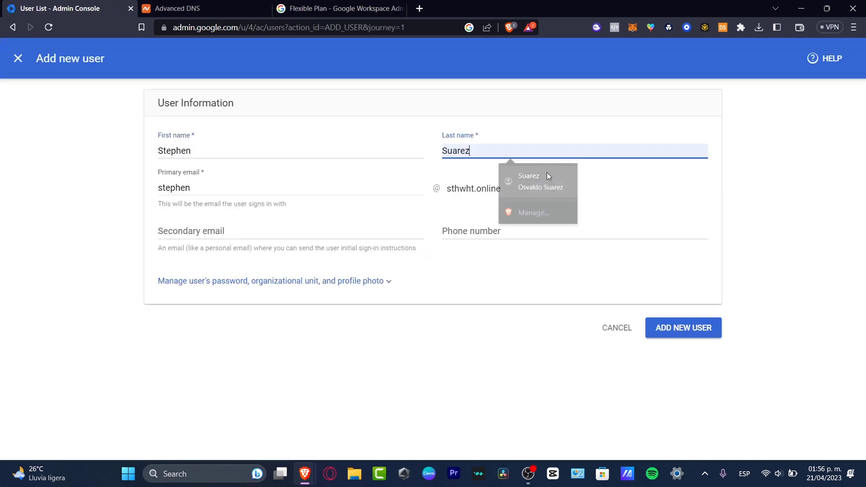
pyautogui.click(548, 174)
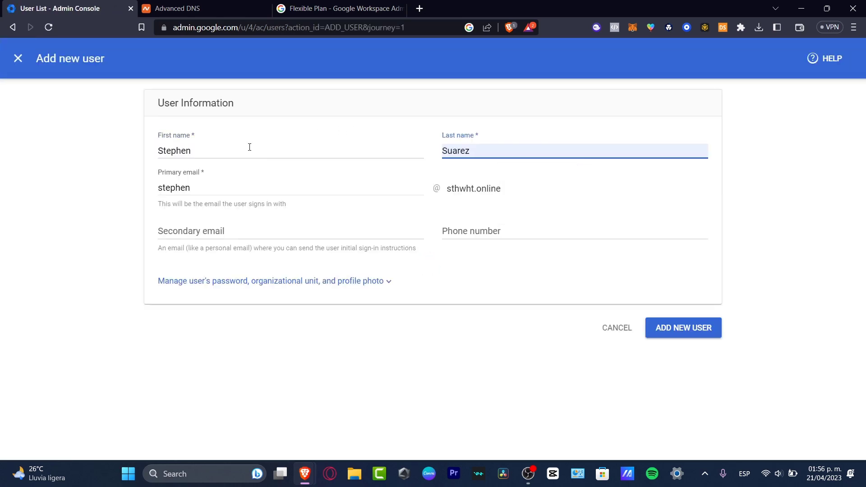
pyautogui.click(347, 187)
pyautogui.click(270, 233)
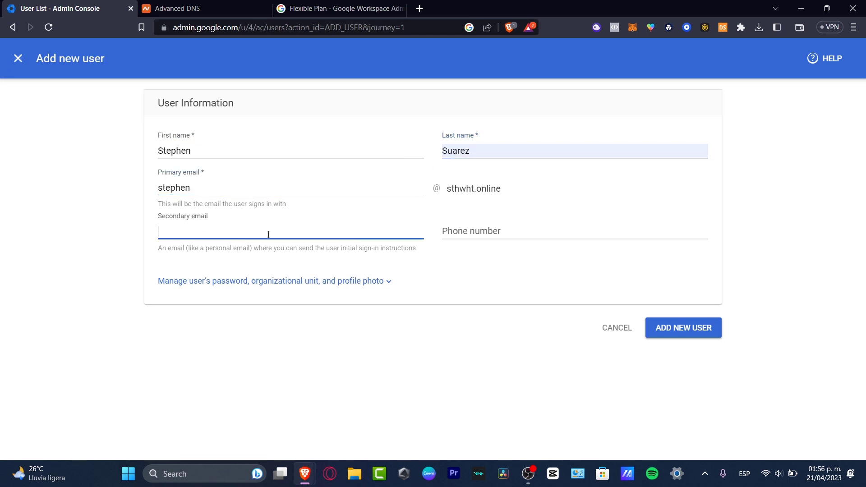
pyautogui.click(498, 232)
pyautogui.click(670, 329)
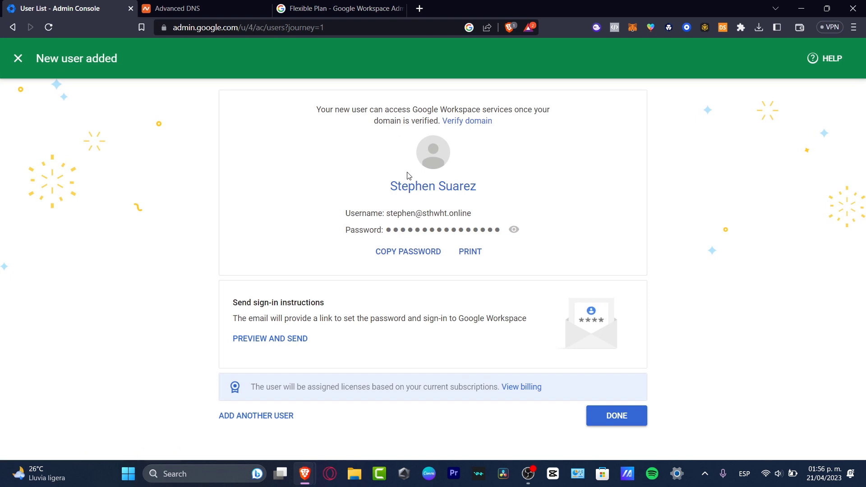
pyautogui.moveTo(394, 215); pyautogui.dragTo(481, 219)
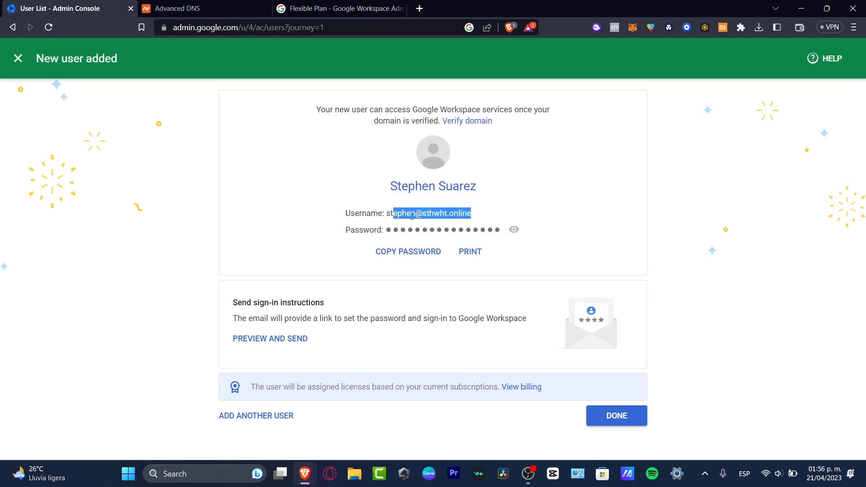
# Create another user with first name, last name and sthwht.online email, then dismiss the confirmation dialogs.
pyautogui.click(283, 415)
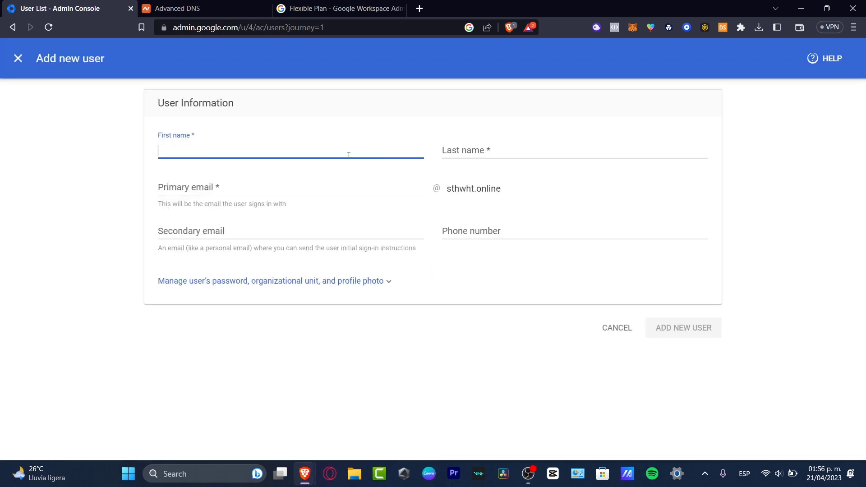
pyautogui.press('Tab')
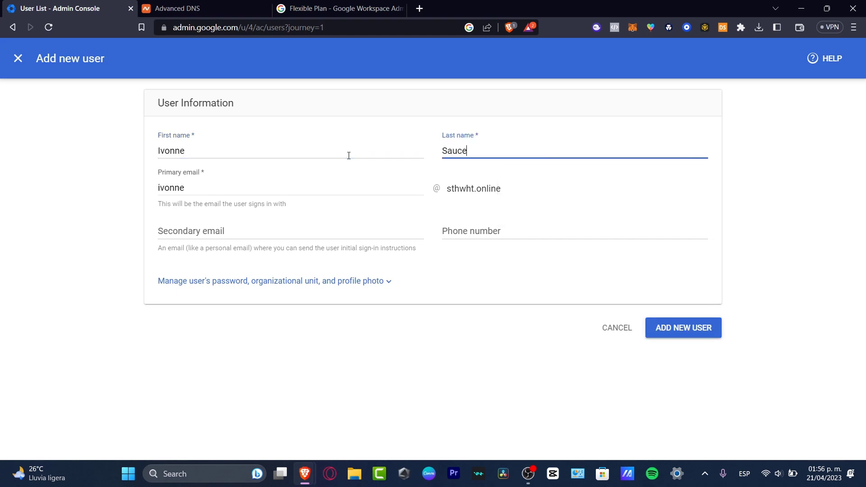
pyautogui.press('Tab')
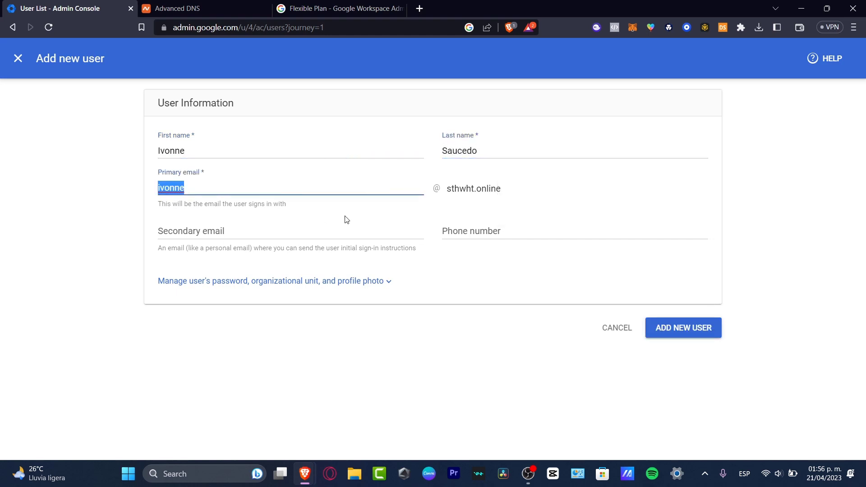
pyautogui.click(342, 232)
pyautogui.click(686, 332)
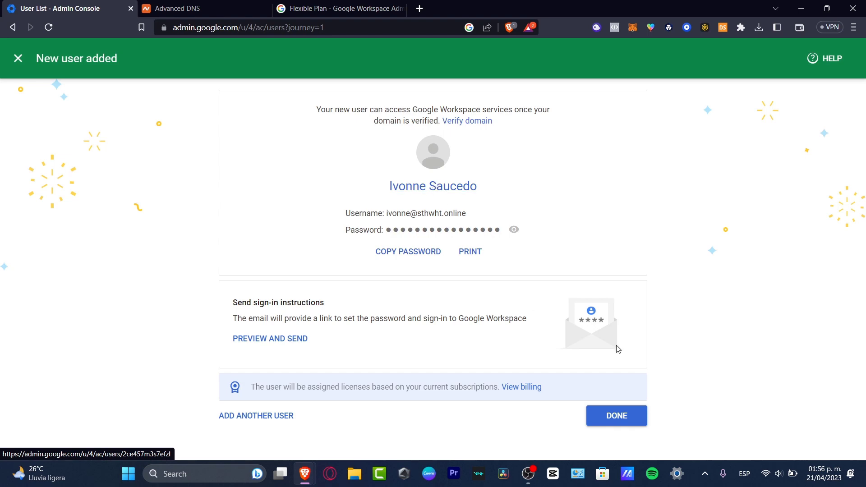
pyautogui.click(615, 414)
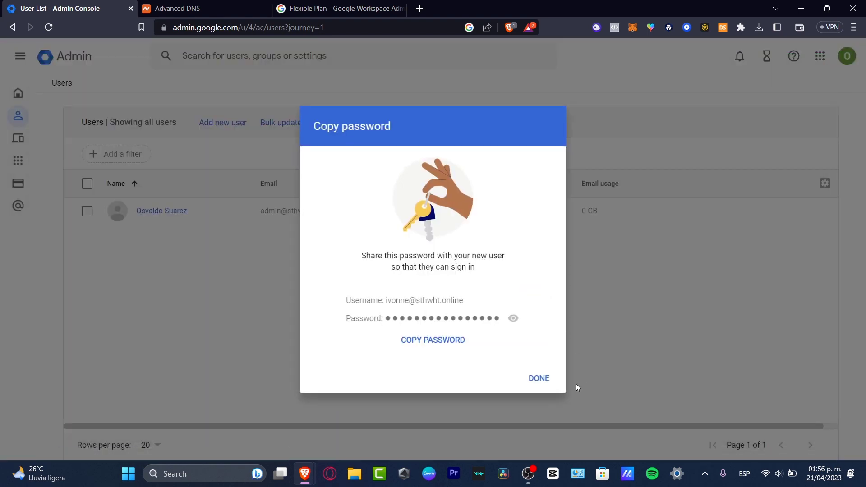
pyautogui.click(540, 379)
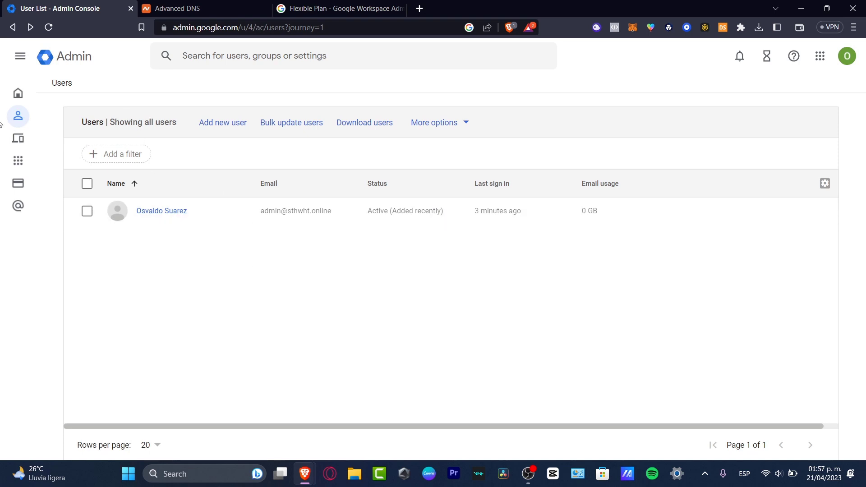
# Expand the navigation menu and reload the Users list to show all three accounts.
pyautogui.click(20, 118)
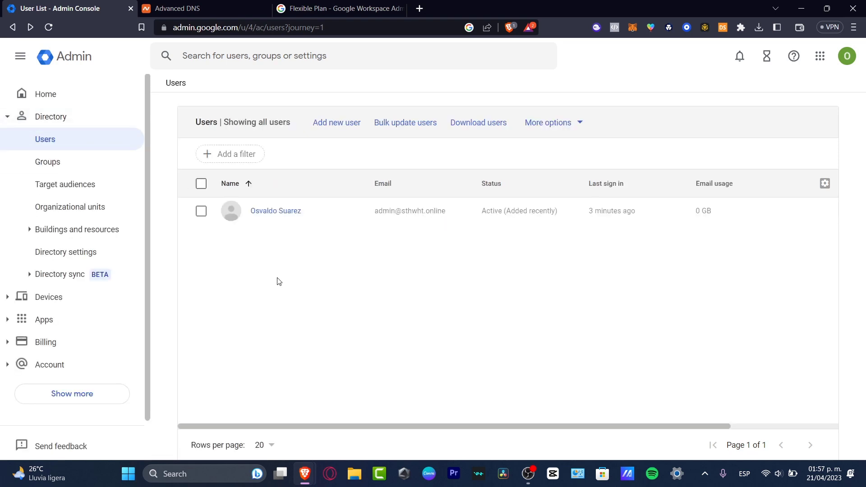
pyautogui.click(49, 28)
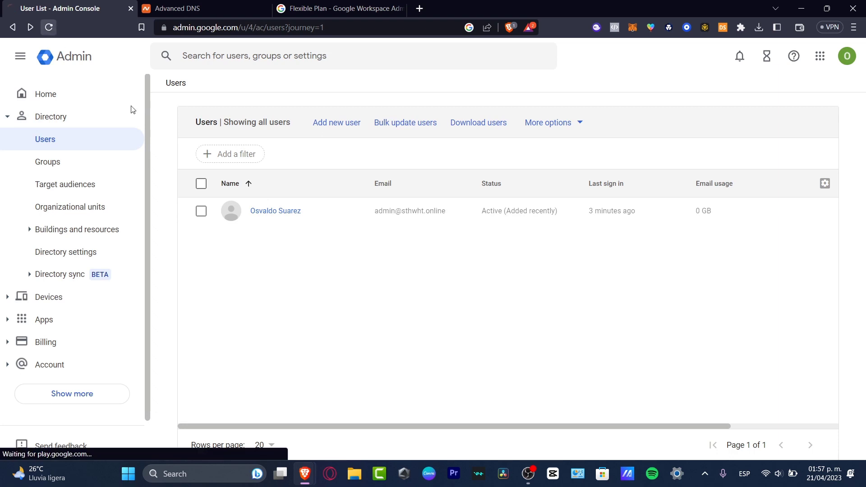
pyautogui.moveTo(424, 256)
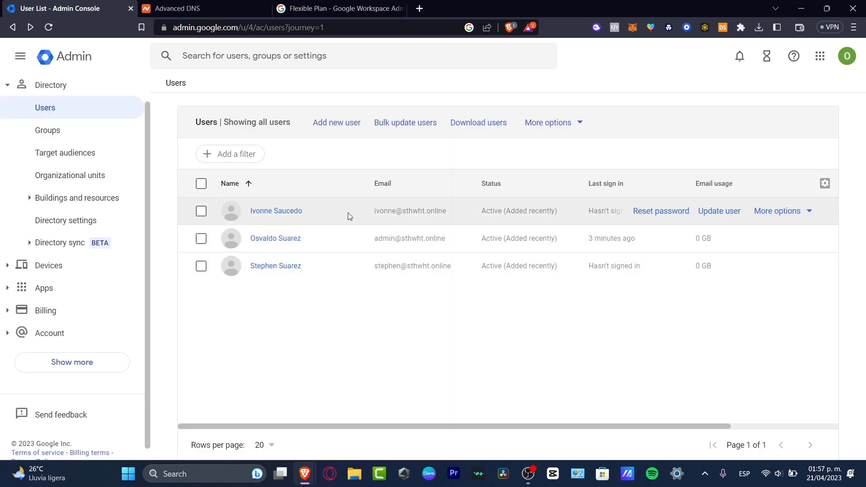
pyautogui.moveTo(591, 244)
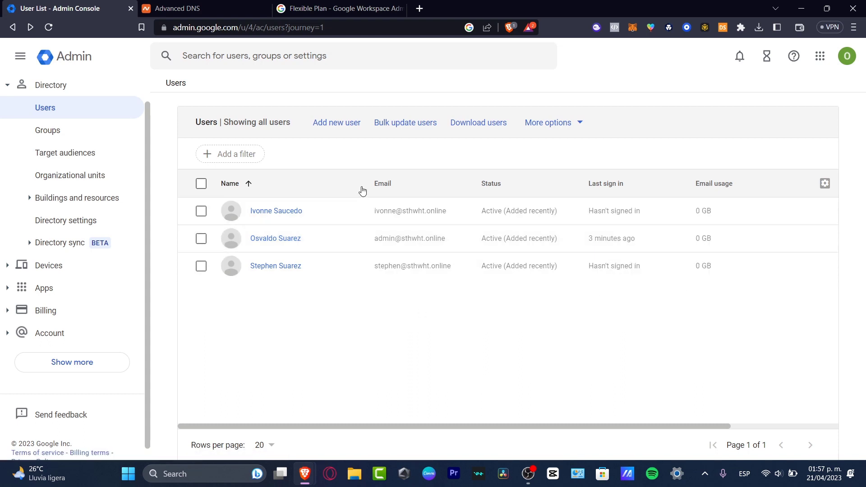
pyautogui.click(55, 270)
# Open the Devices overview and then the empty Mobile devices list.
pyautogui.click(79, 163)
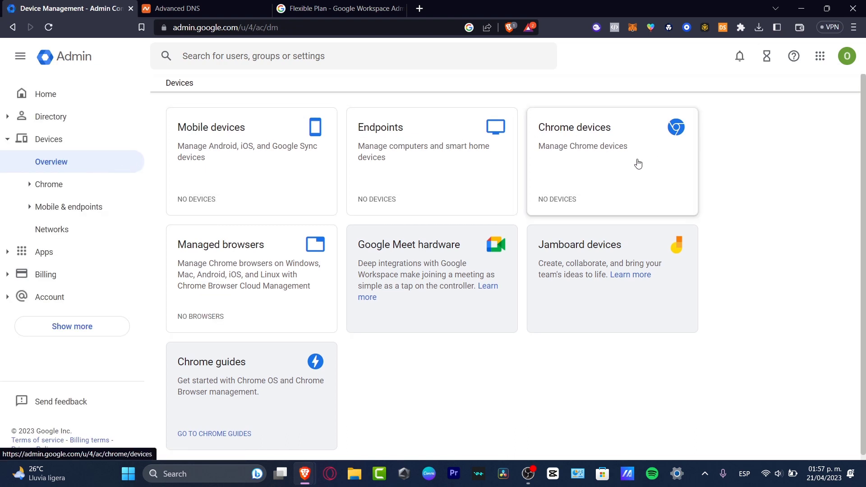
pyautogui.click(570, 198)
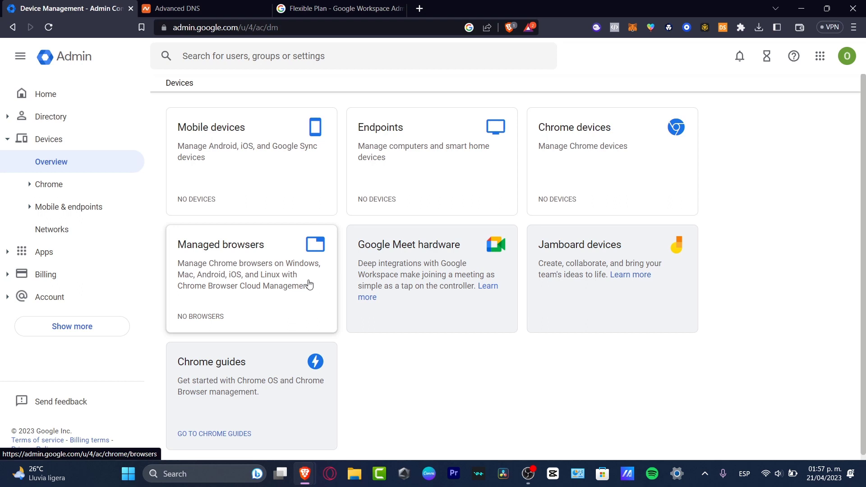
pyautogui.click(270, 205)
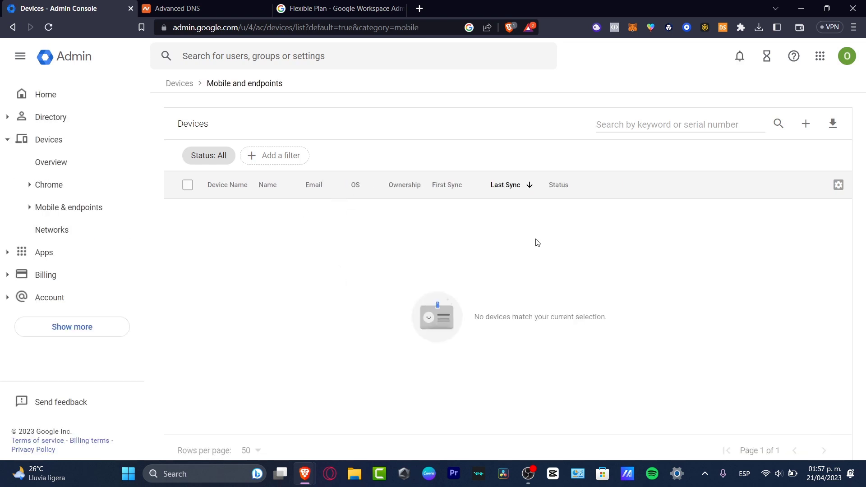
# Expand Apps > Google Workspace and open the Cloud Search settings to check its status.
pyautogui.click(93, 218)
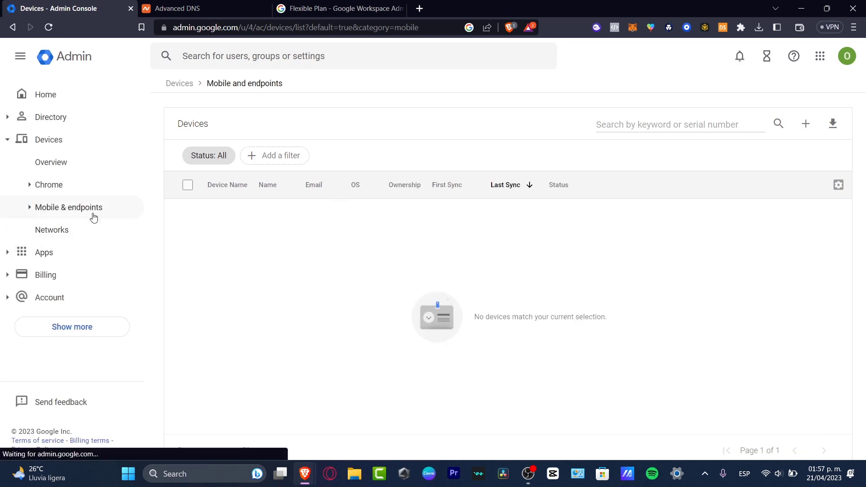
pyautogui.click(92, 248)
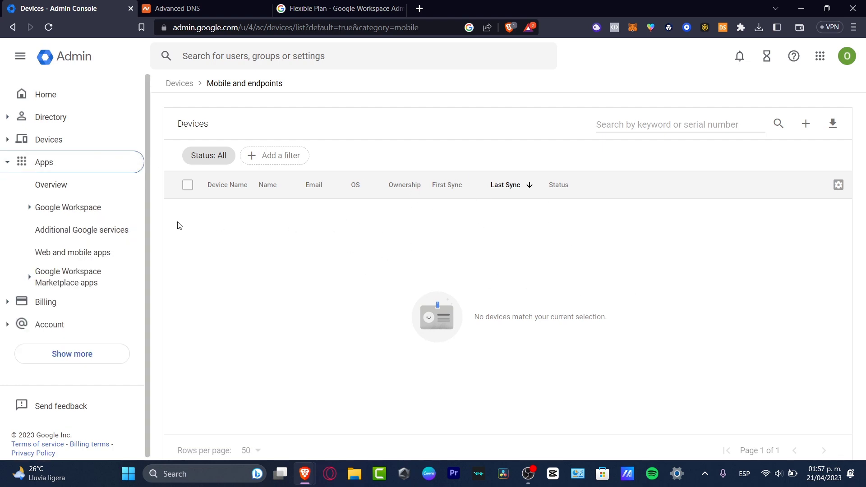
pyautogui.click(98, 213)
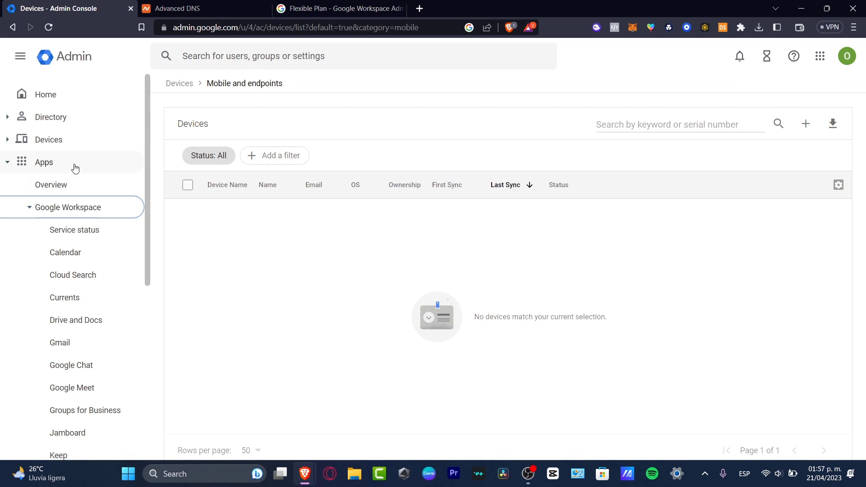
pyautogui.scroll(-7, 109, 216)
pyautogui.scroll(4, 111, 219)
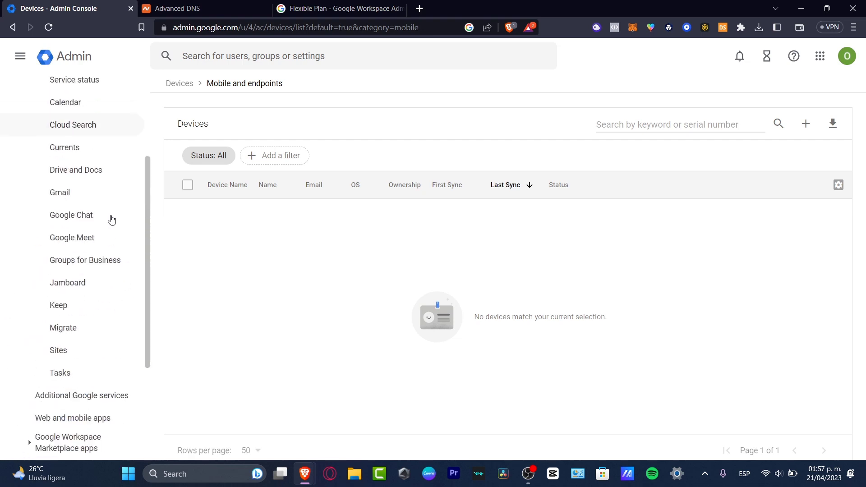
pyautogui.scroll(3, 110, 218)
pyautogui.scroll(-3, 110, 218)
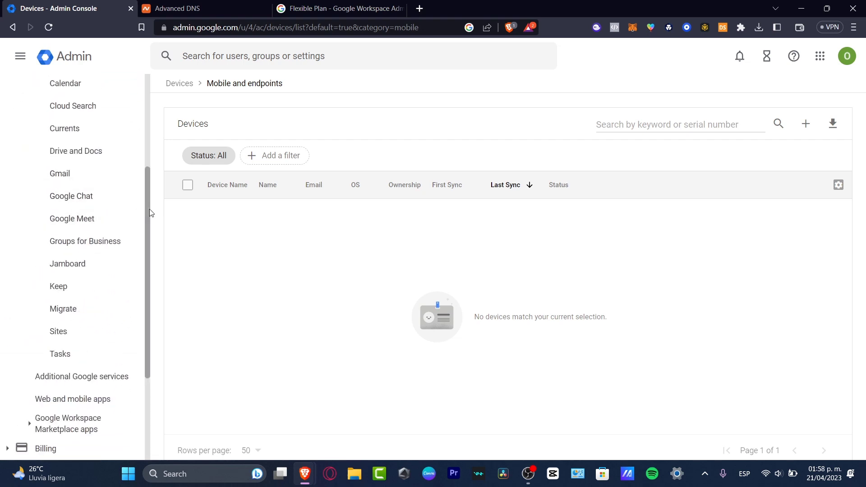
pyautogui.moveTo(150, 210); pyautogui.dragTo(148, 179)
pyautogui.click(117, 162)
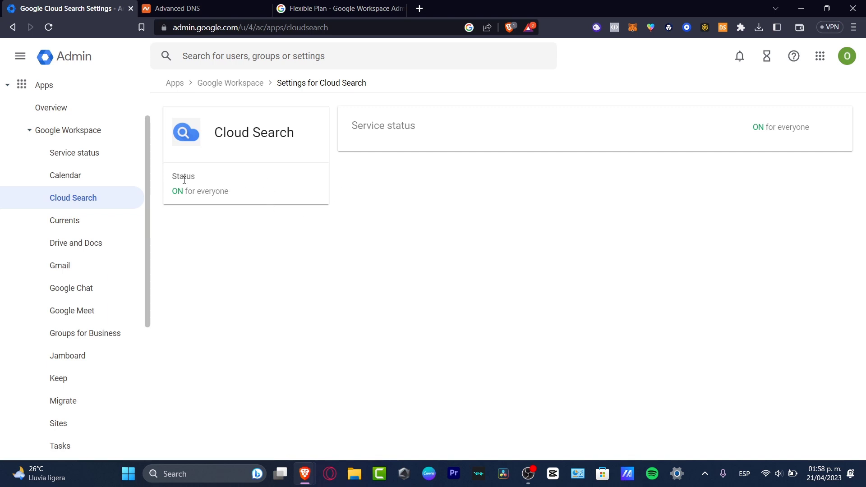
pyautogui.moveTo(184, 180); pyautogui.dragTo(209, 192)
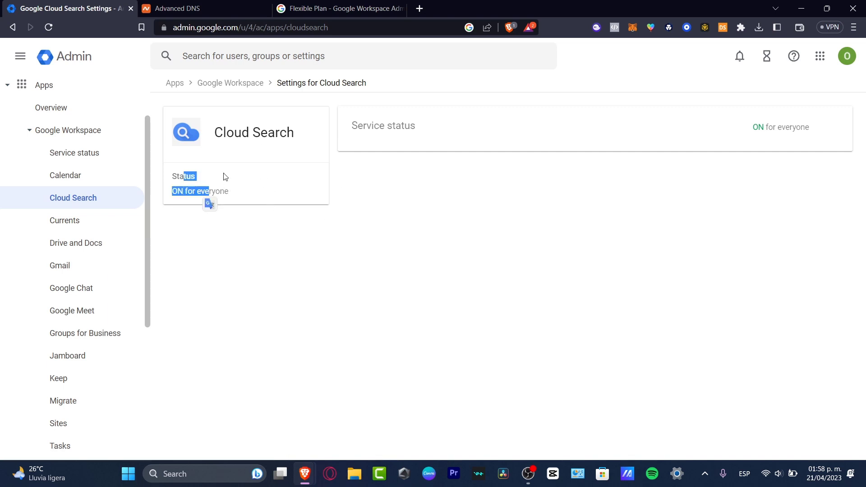
# Open the Drive and Docs settings, showing the service OFF for everyone.
pyautogui.click(96, 243)
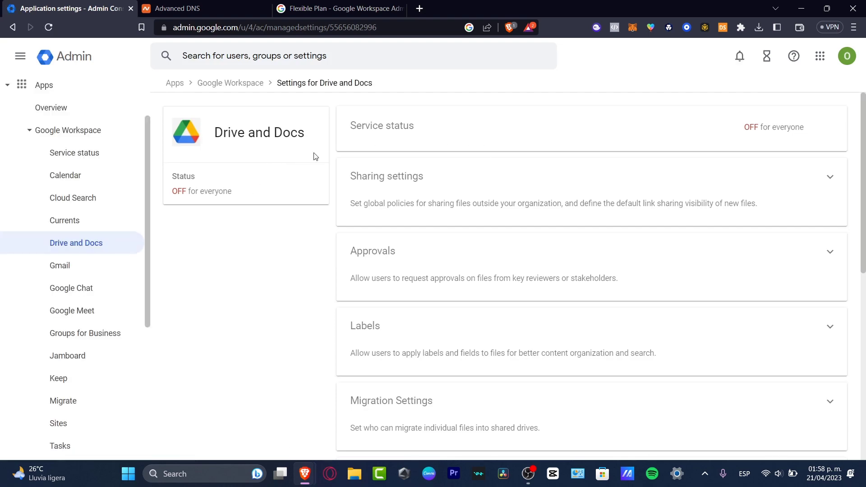
pyautogui.scroll(-8, 523, 196)
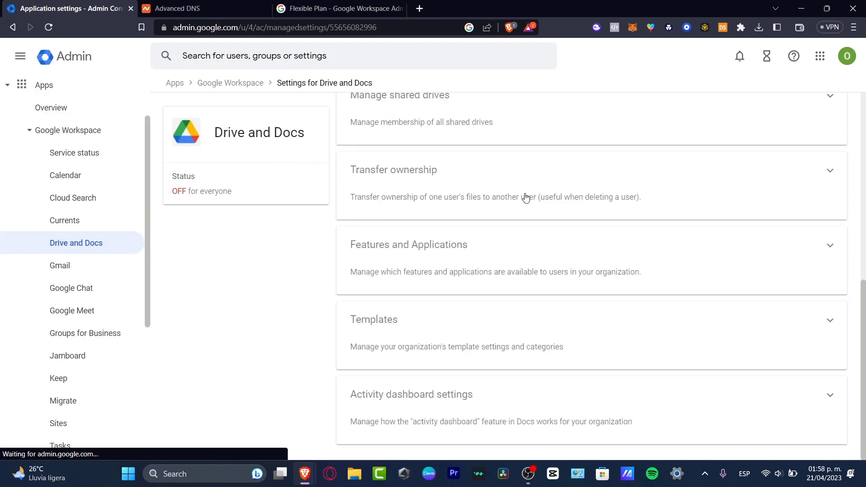
pyautogui.scroll(8, 154, 225)
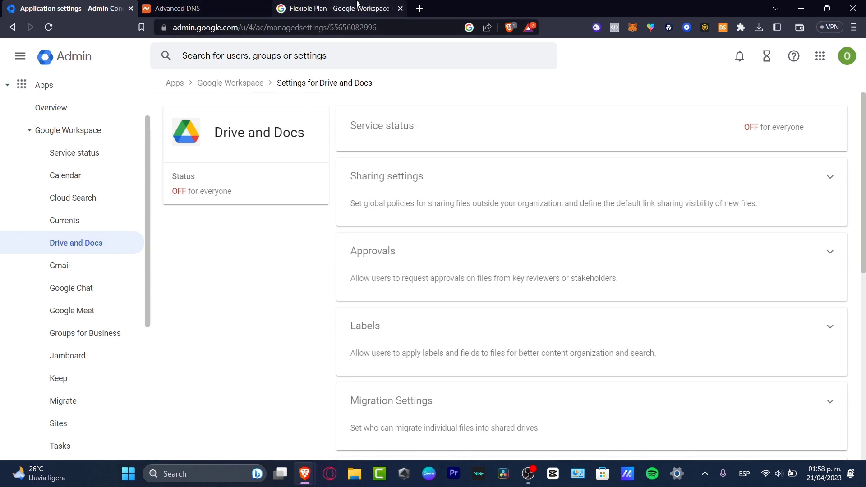
# Load gmail.com in the help-page tab, then return to the Admin Console.
pyautogui.click(312, 13)
pyautogui.click(315, 27)
pyautogui.write('gmail.com')
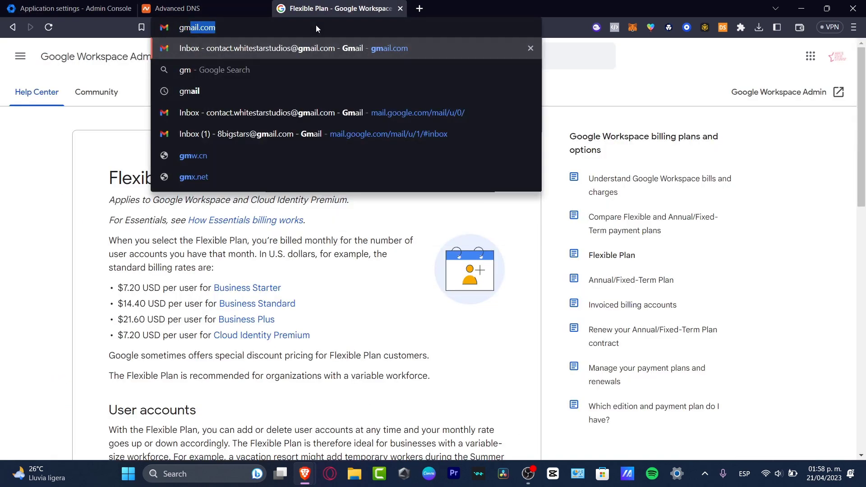
pyautogui.press('Return')
pyautogui.click(58, 3)
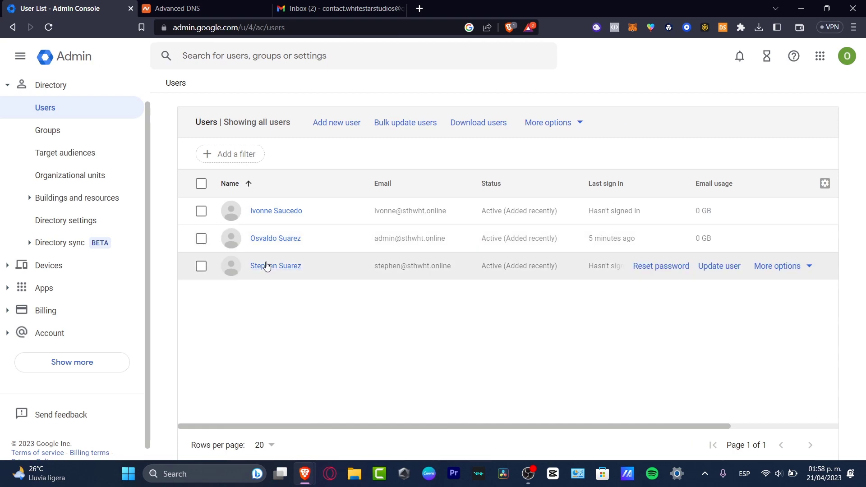
pyautogui.click(426, 273)
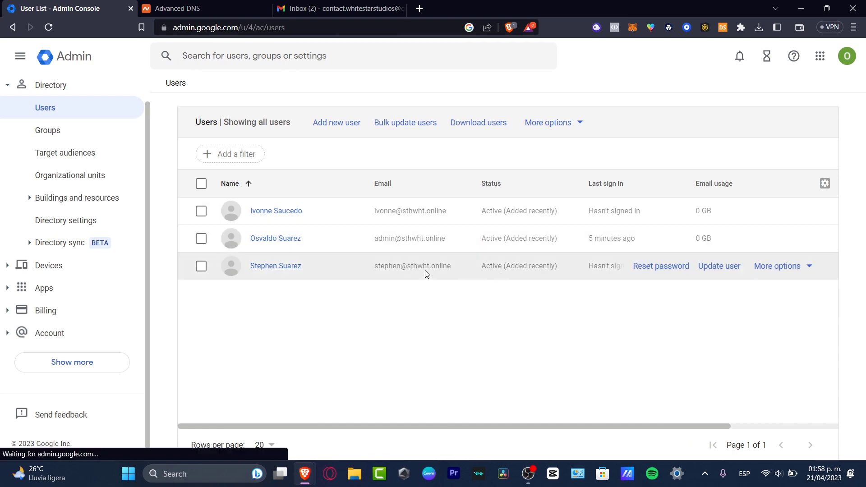
pyautogui.tripleClick(422, 267)
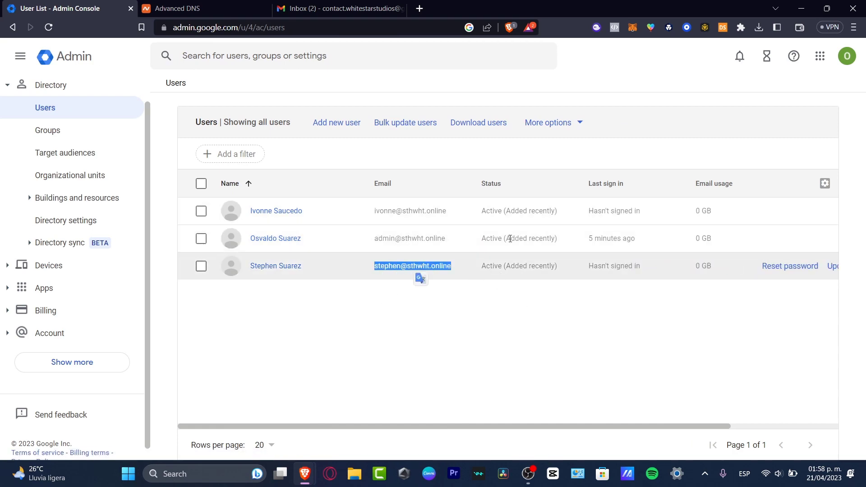
pyautogui.click(334, 8)
pyautogui.click(847, 56)
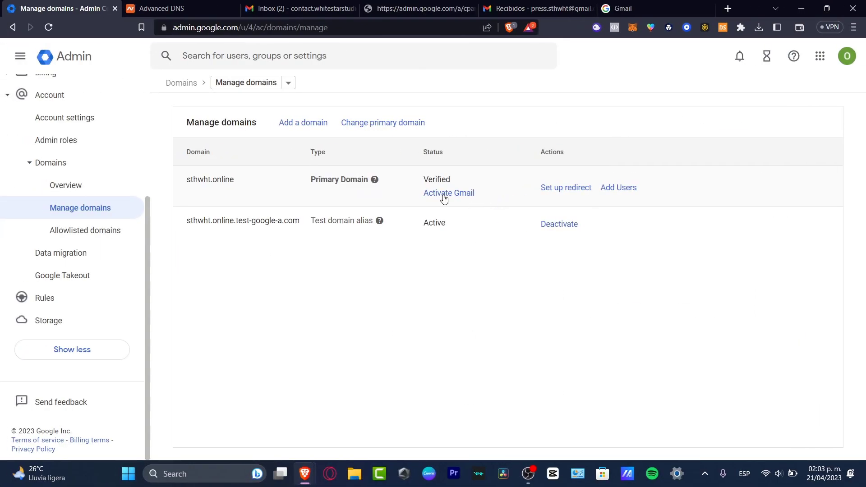
# Start Gmail activation for sthwht.online using 'Set up MX record', then switch to the Gmail inbox.
pyautogui.click(445, 194)
pyautogui.click(460, 195)
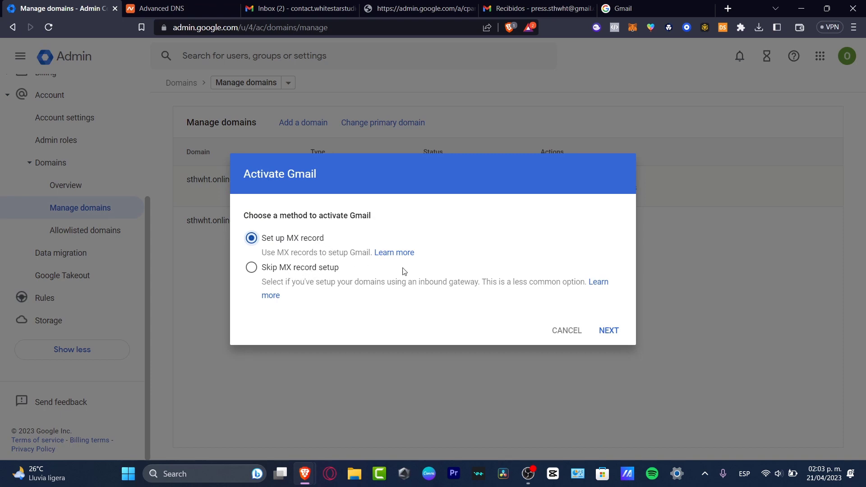
pyautogui.click(606, 331)
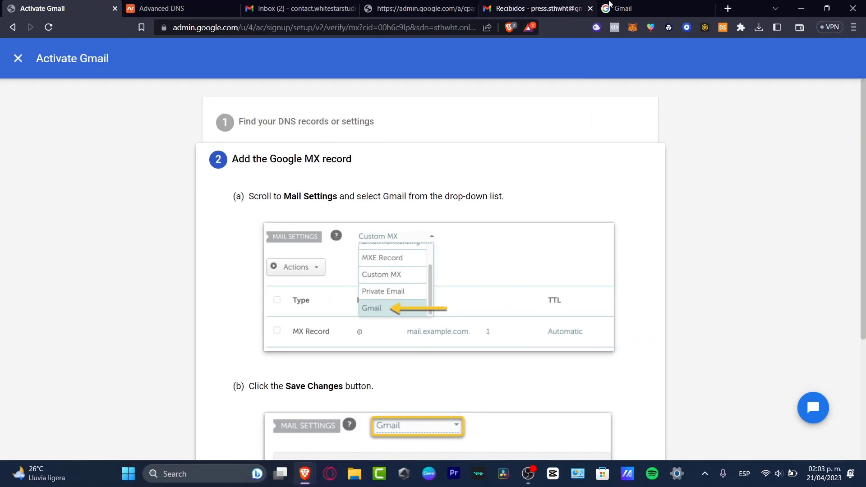
pyautogui.click(536, 8)
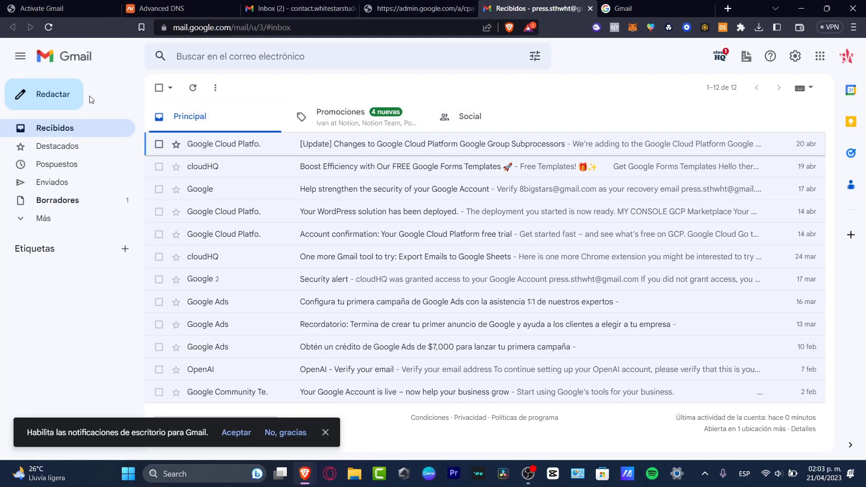
# Send a TRIAL1 test email from Gmail to an outside Outlook address, then start a new tab.
pyautogui.click(67, 95)
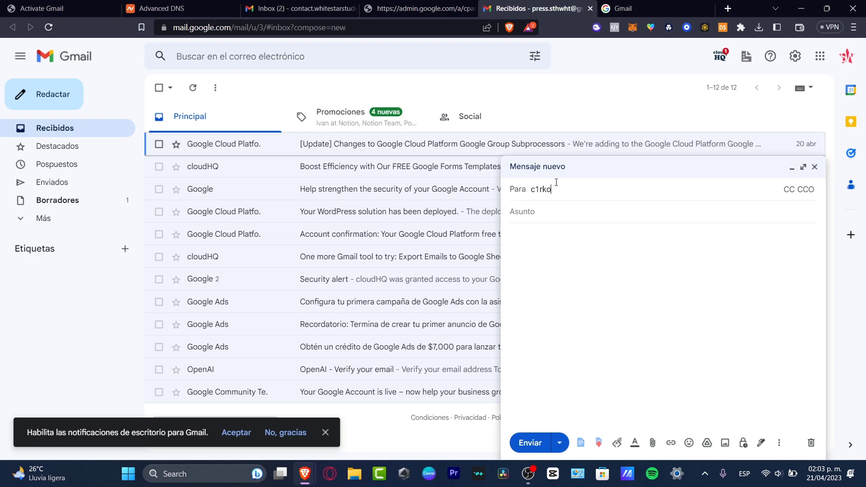
pyautogui.click(523, 210)
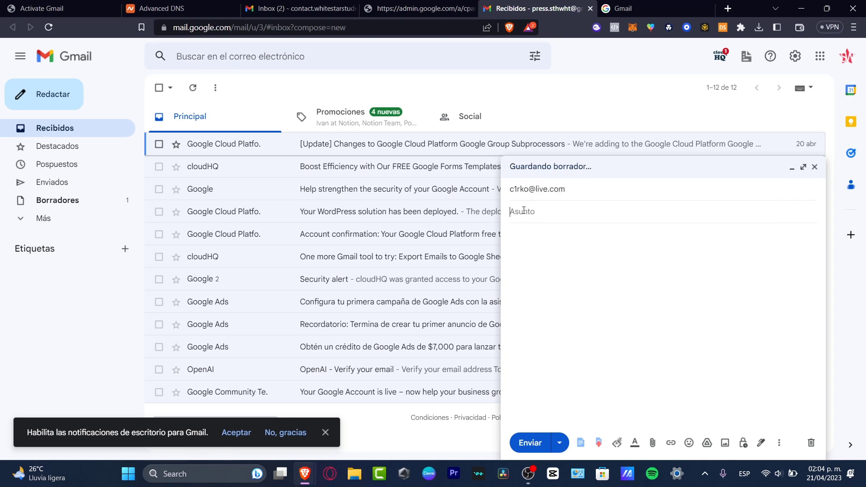
pyautogui.write('TEIAL1')
pyautogui.press('Tab')
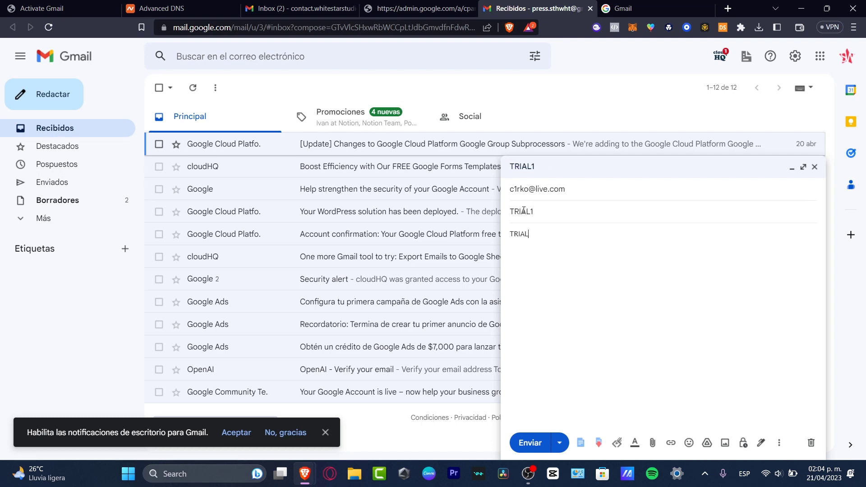
pyautogui.hotkey('ctrl', 'Return')
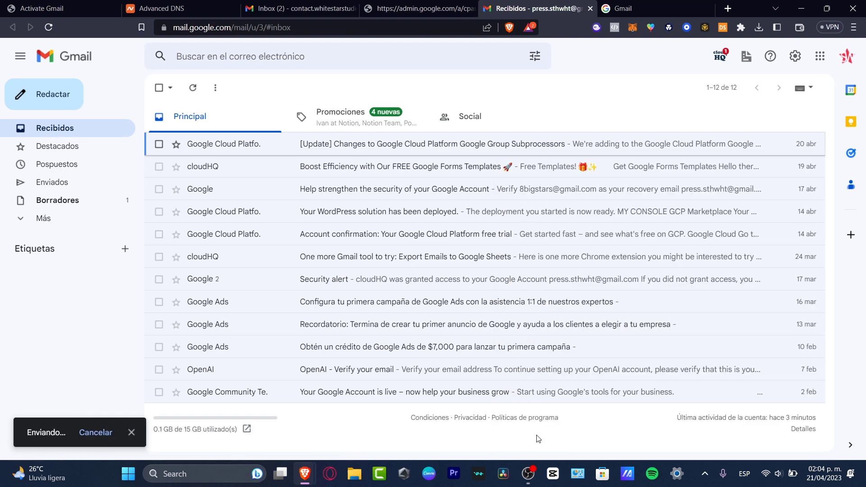
pyautogui.click(728, 8)
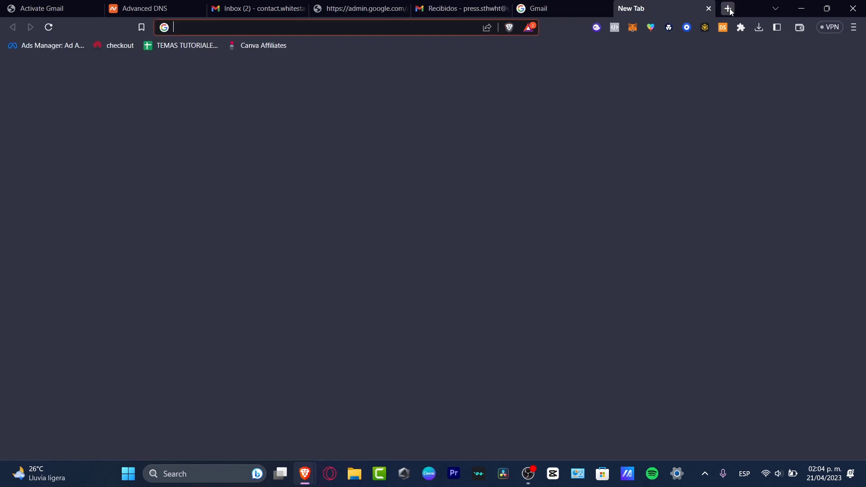
# Confirm the TRIAL1 message arrived in the live.com Outlook inbox, then go back to Activate Gmail.
pyautogui.write('live')
pyautogui.press('Return')
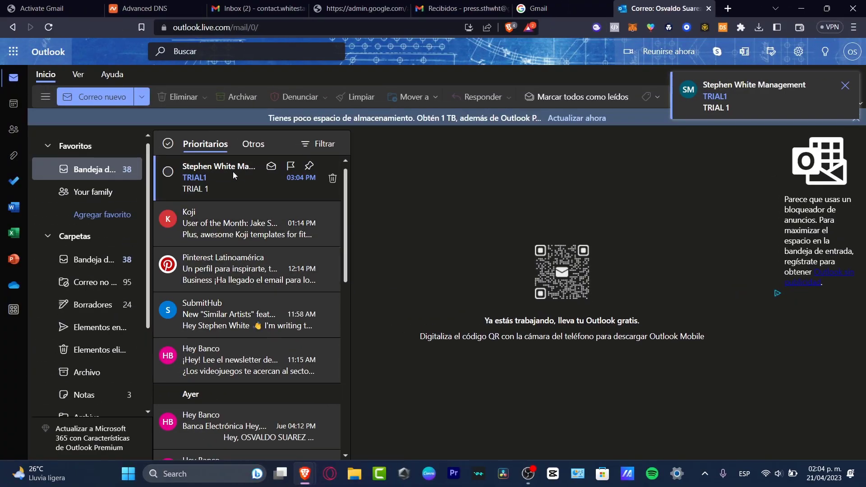
pyautogui.click(222, 182)
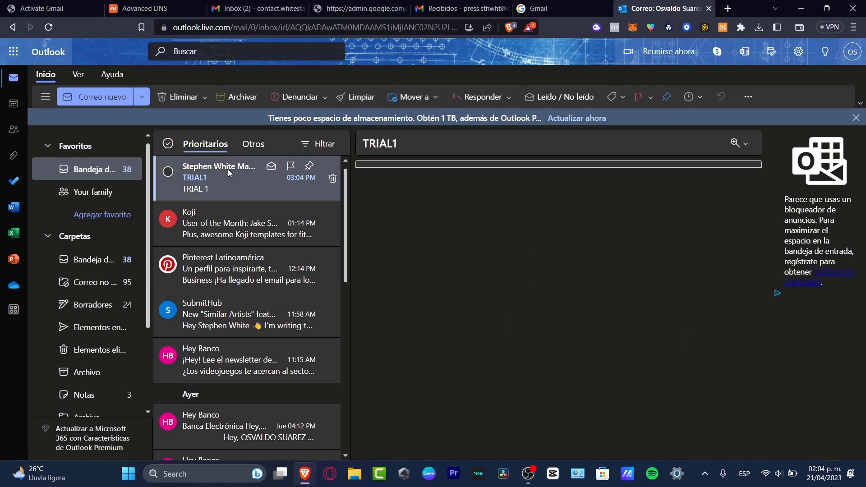
pyautogui.click(64, 6)
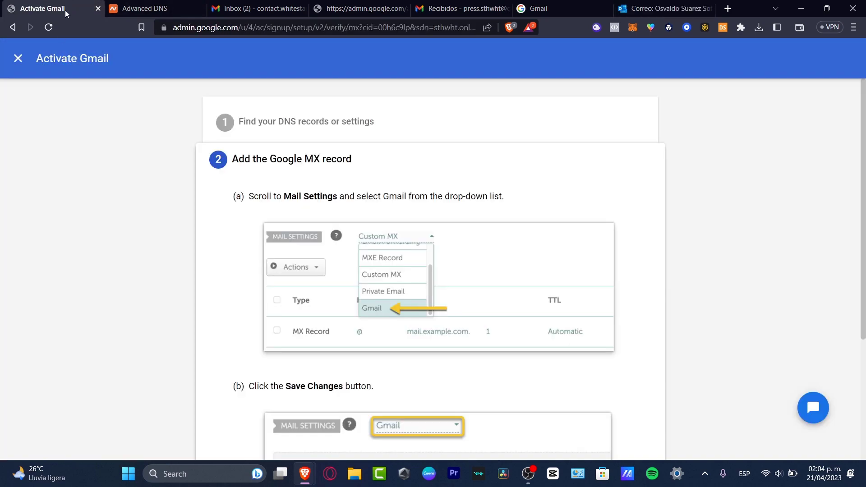
# Close the Gmail activation page and open Billing's Subscriptions list via Payment accounts.
pyautogui.click(18, 59)
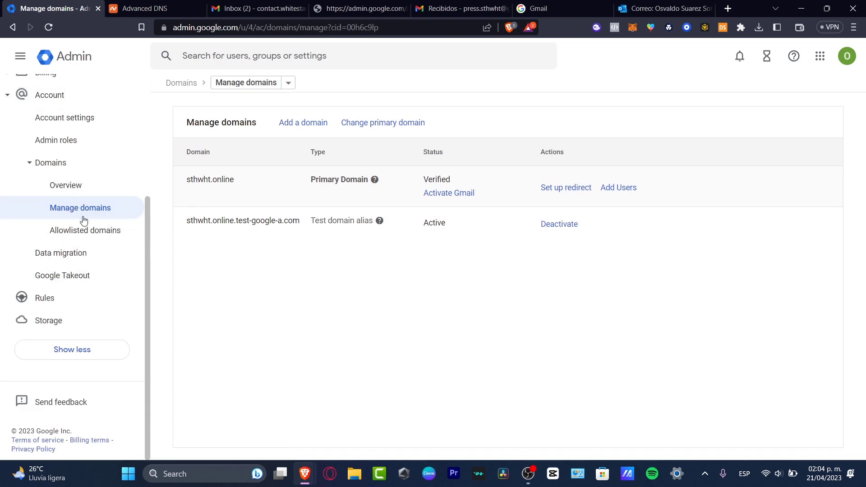
pyautogui.scroll(4, 83, 220)
pyautogui.click(59, 251)
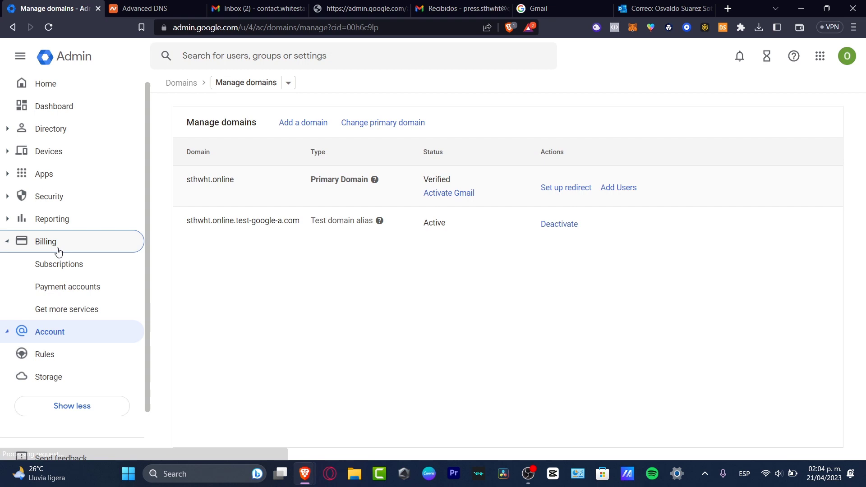
pyautogui.click(92, 287)
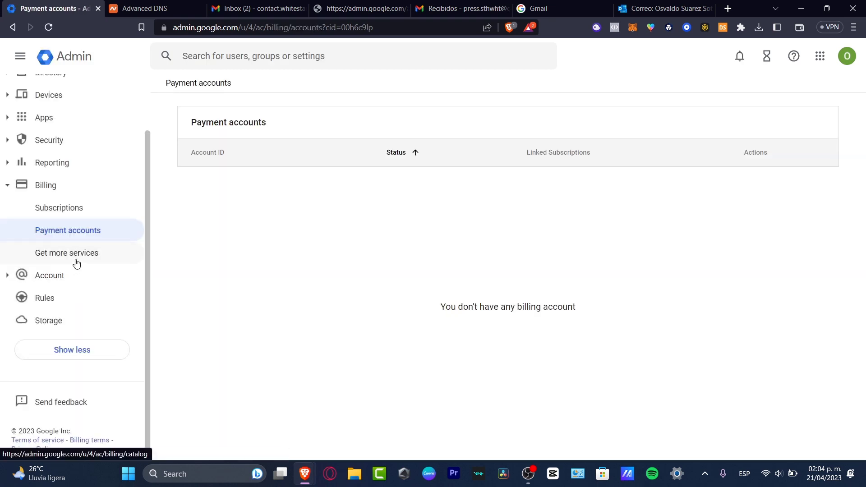
pyautogui.click(69, 210)
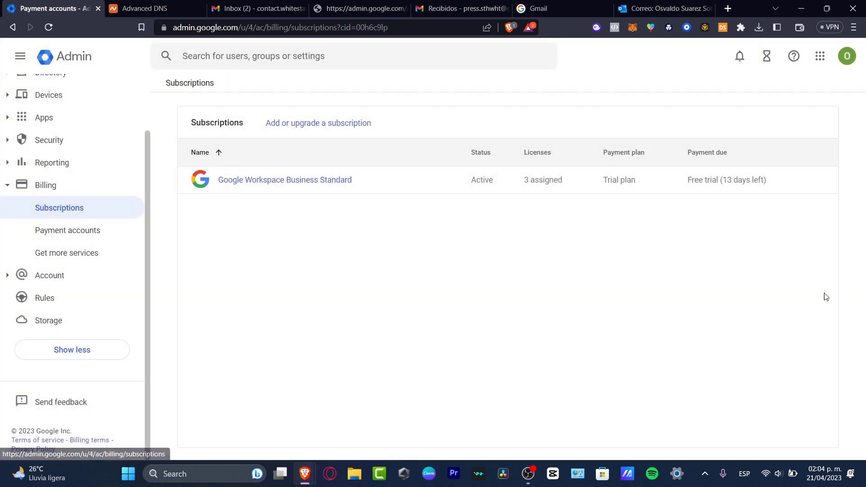
# Highlight the Business Standard 'Trial plan' and 'Free trial (13 days left)' details.
pyautogui.moveTo(607, 282); pyautogui.dragTo(635, 281)
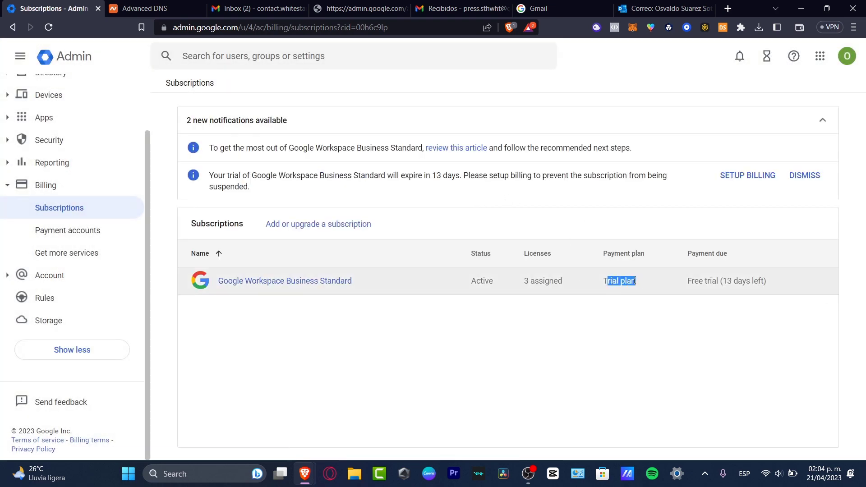
pyautogui.moveTo(688, 281); pyautogui.dragTo(766, 282)
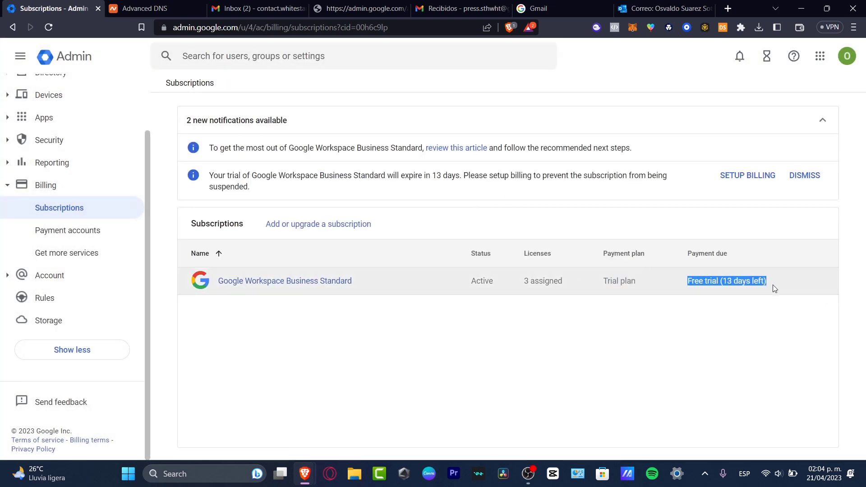
pyautogui.click(740, 329)
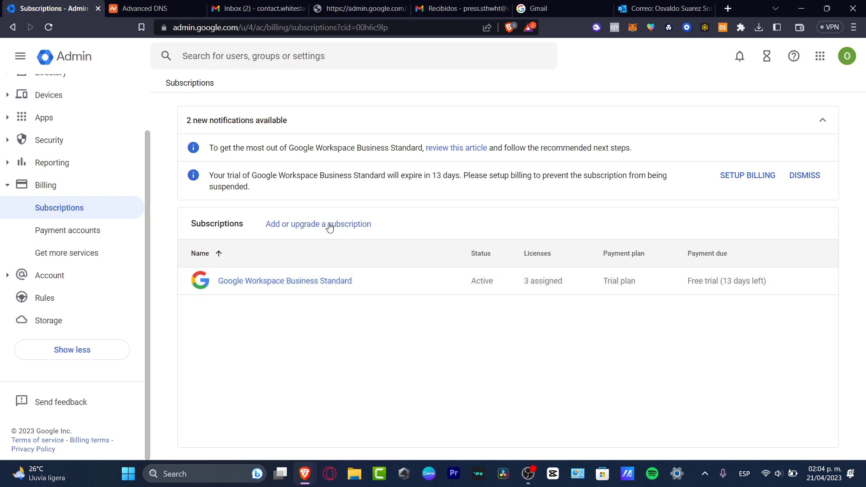